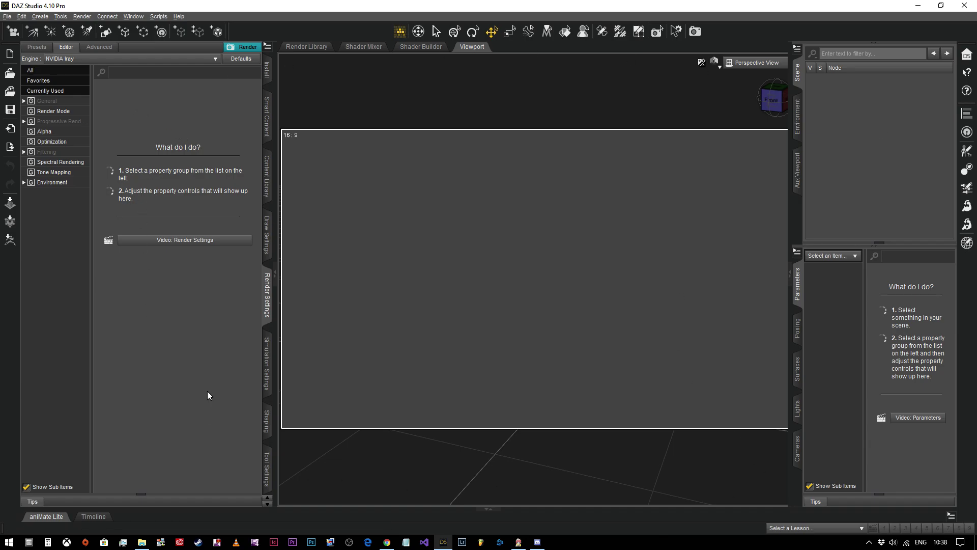
# Collapse and restore the right panes, then turn on keyboard navigation
pyautogui.click(798, 77)
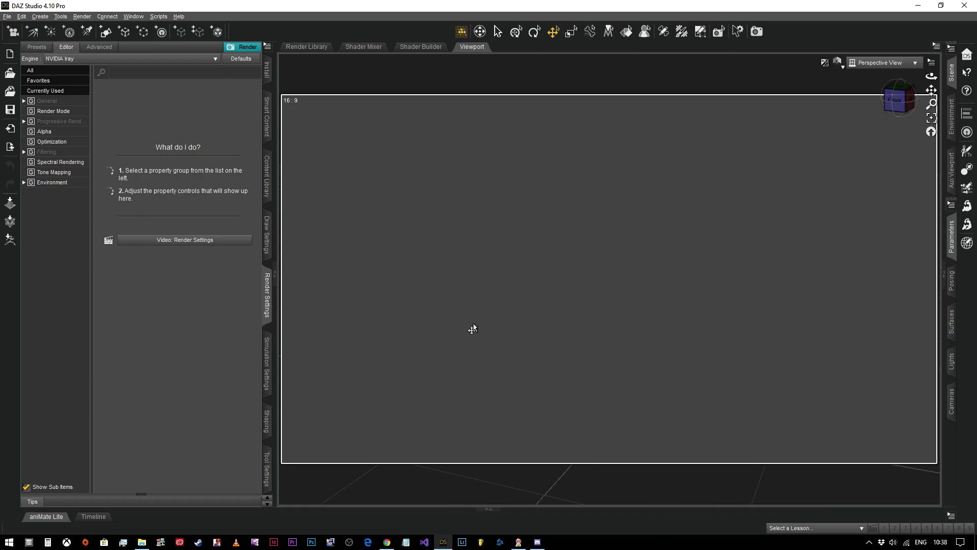
pyautogui.click(951, 72)
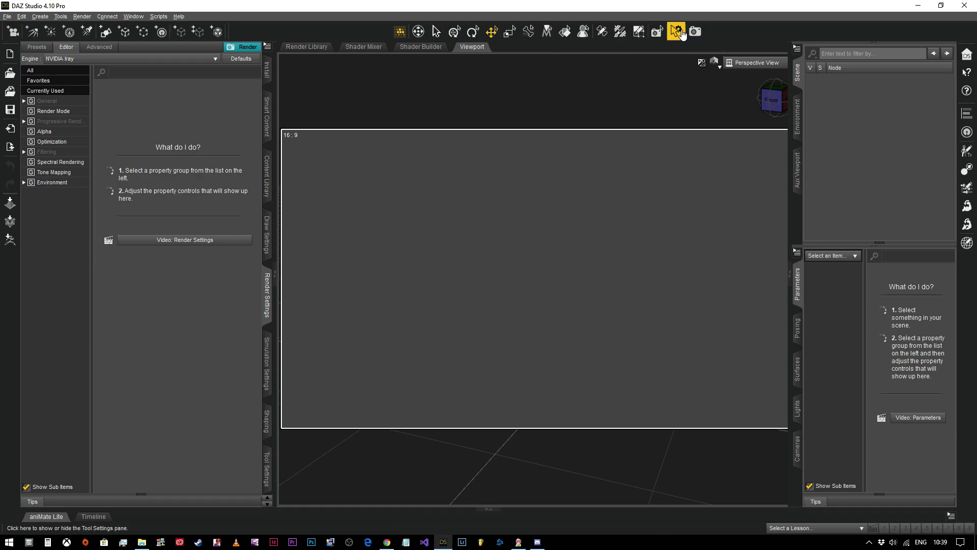
pyautogui.click(399, 34)
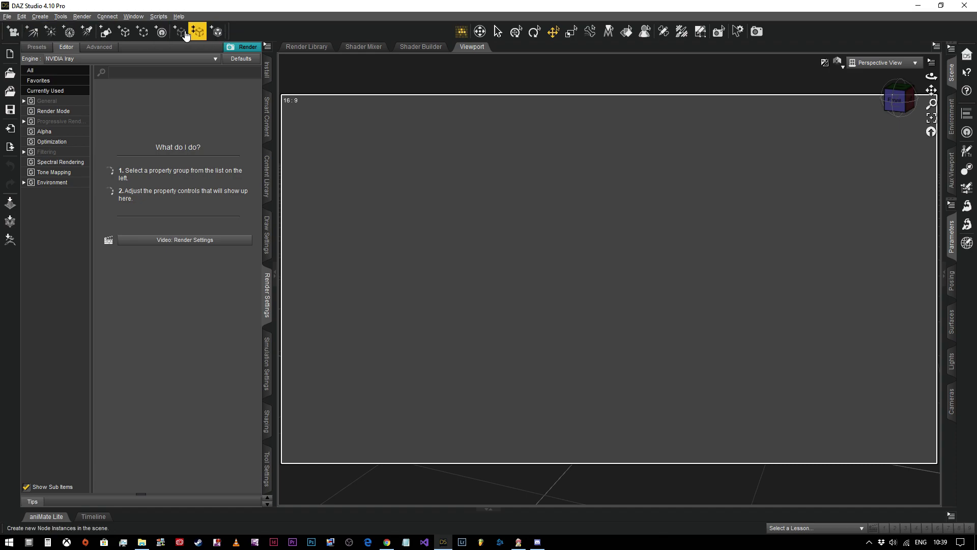
# Create a 1.5 m sphere primitive at world center with 12 segments and 24 sides
pyautogui.click(106, 32)
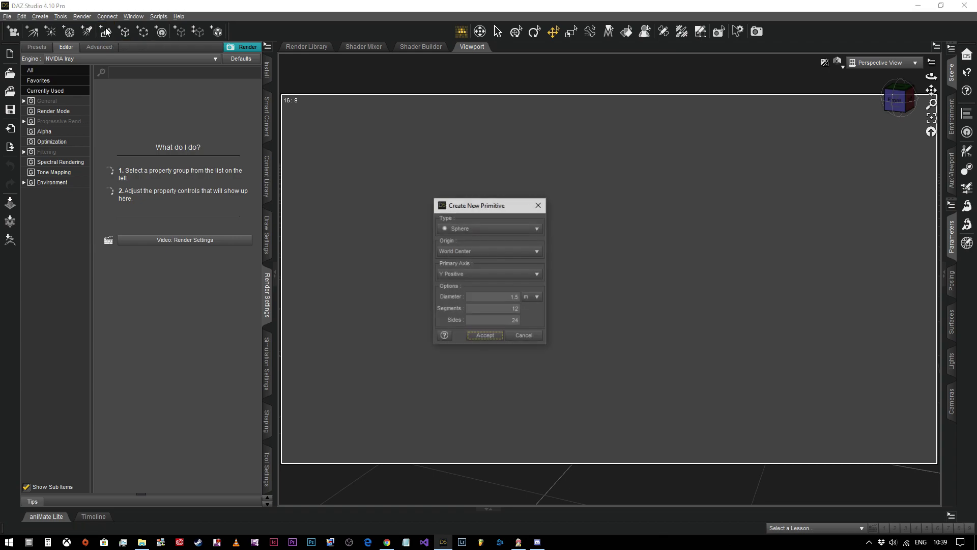
pyautogui.click(487, 230)
pyautogui.click(487, 230)
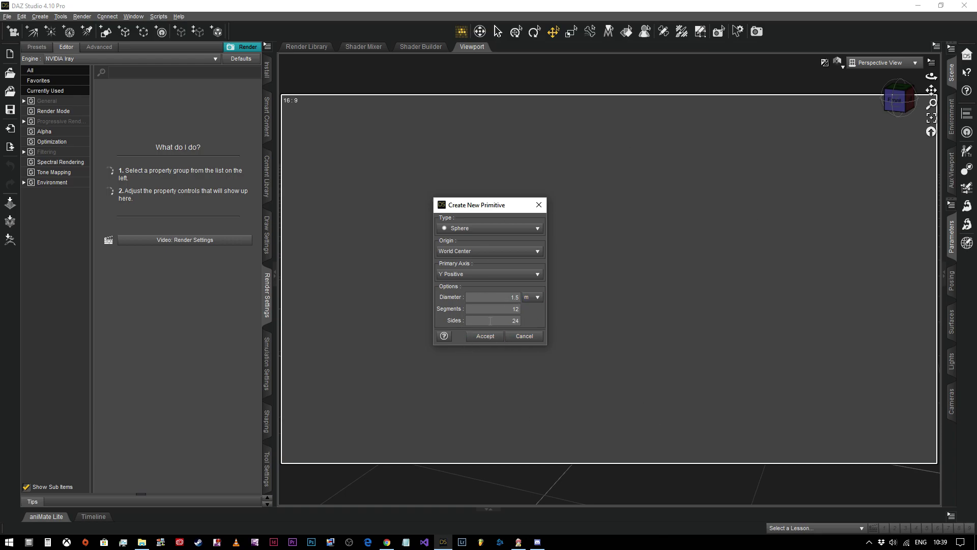
pyautogui.click(485, 335)
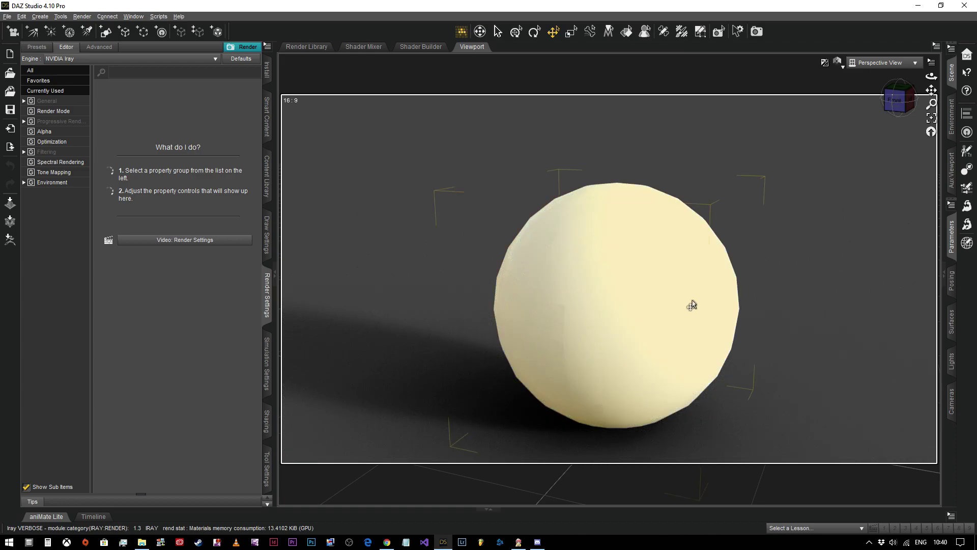
pyautogui.click(843, 70)
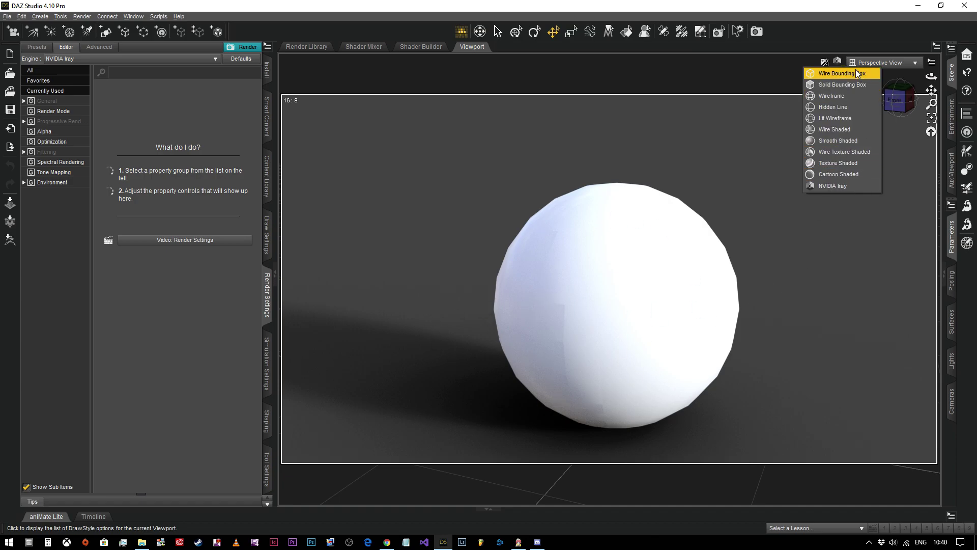
pyautogui.click(839, 65)
pyautogui.click(839, 64)
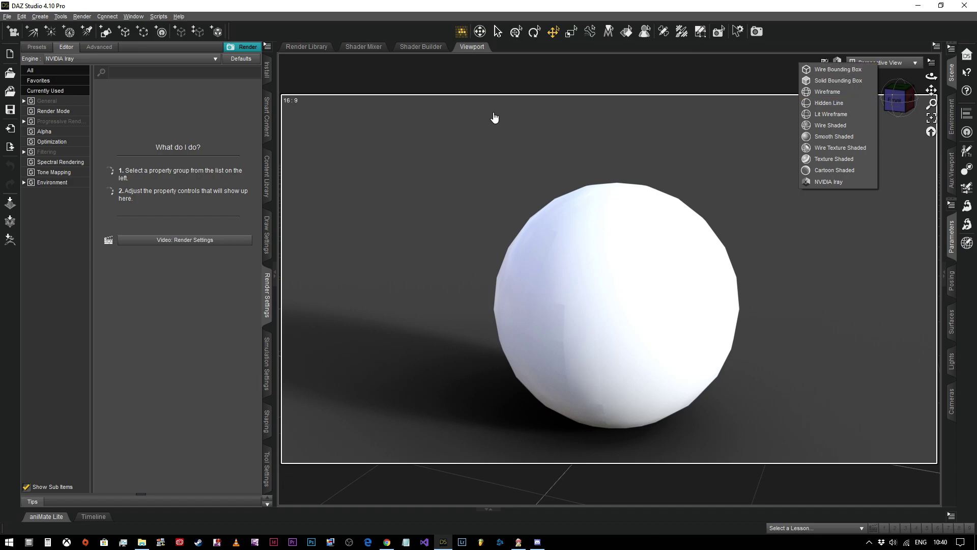
pyautogui.click(829, 170)
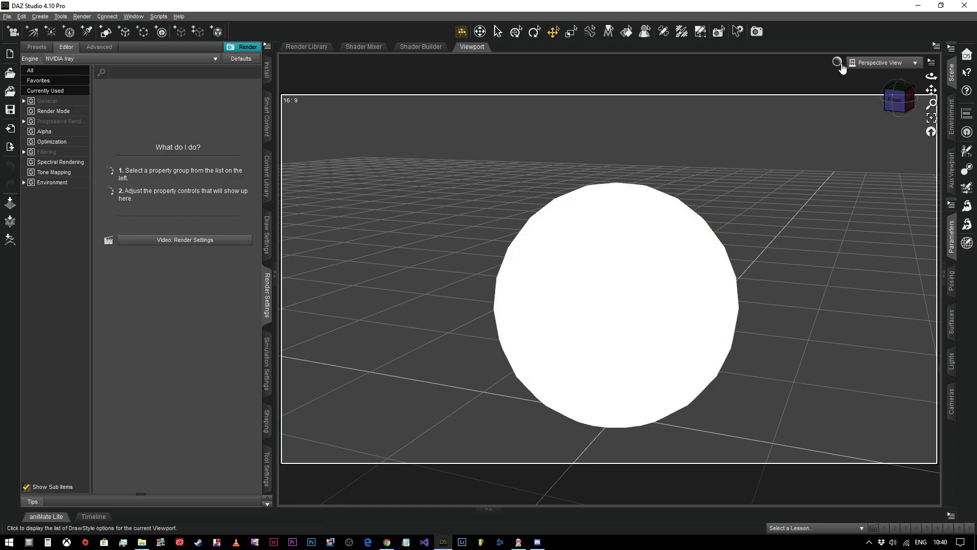
pyautogui.click(840, 63)
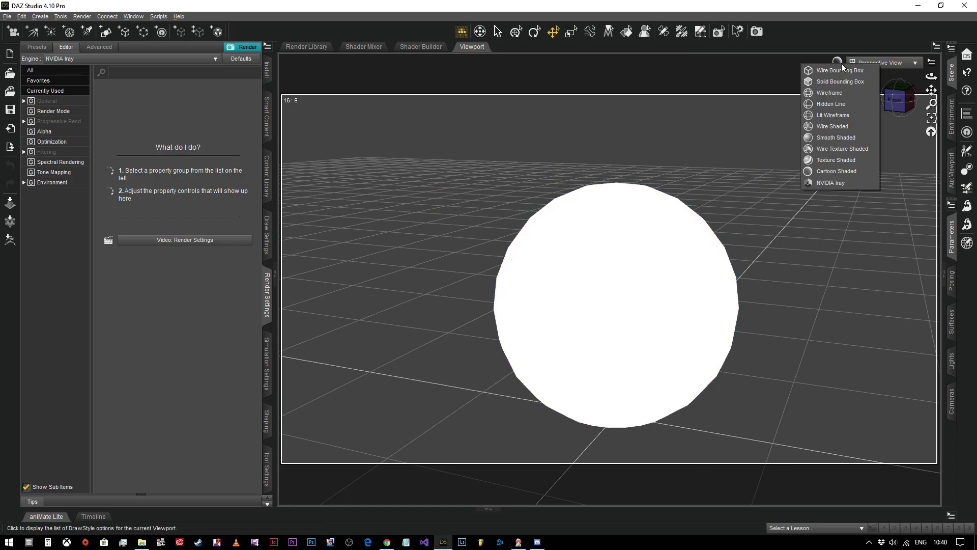
pyautogui.click(843, 148)
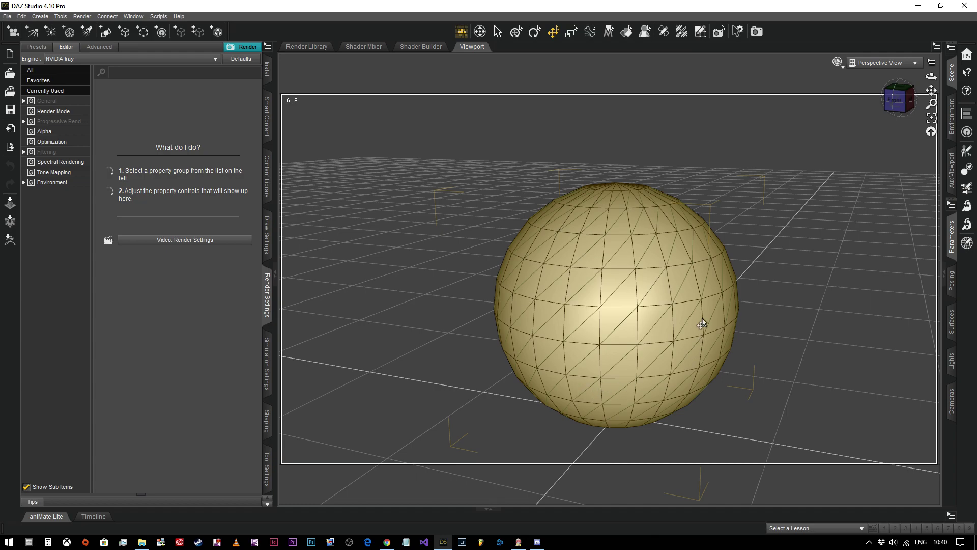
pyautogui.click(836, 62)
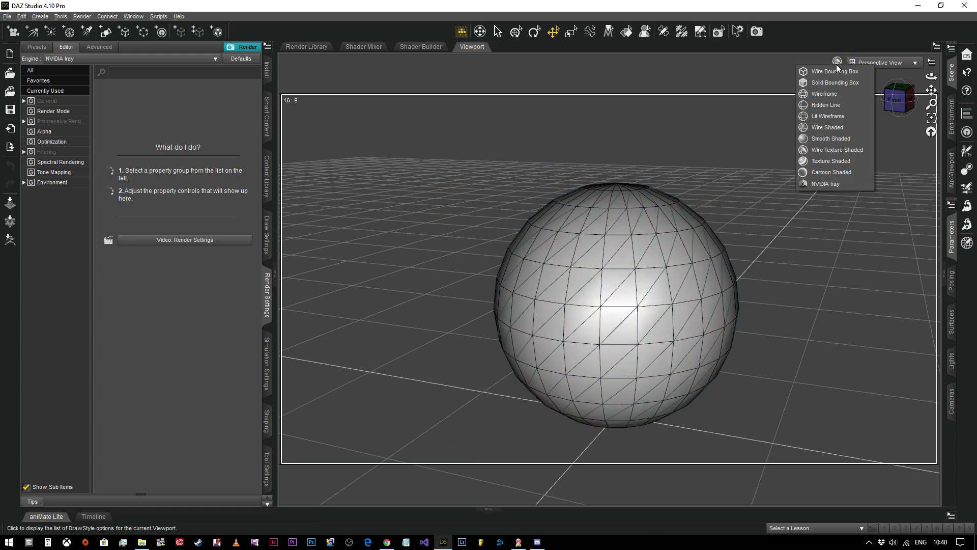
pyautogui.click(830, 161)
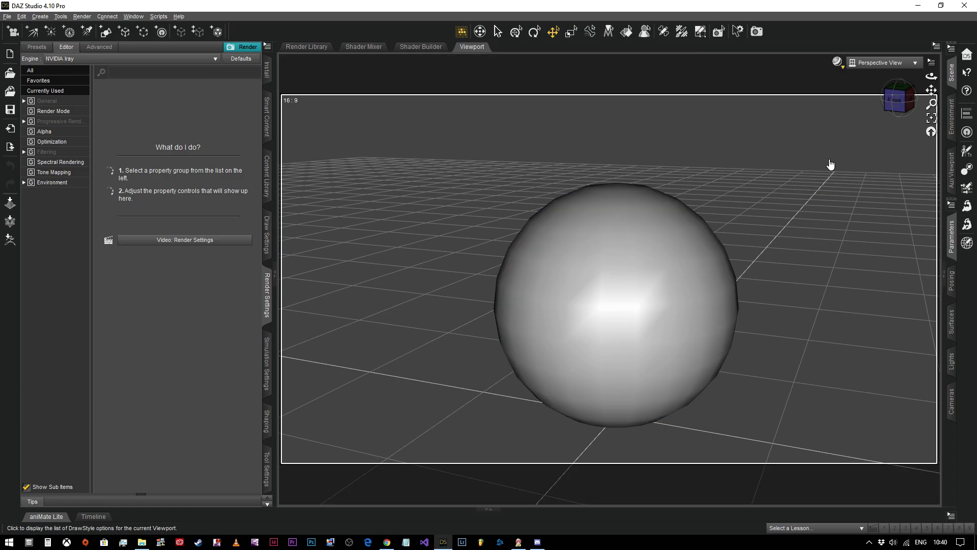
pyautogui.click(849, 61)
pyautogui.click(854, 186)
pyautogui.click(837, 61)
pyautogui.click(834, 185)
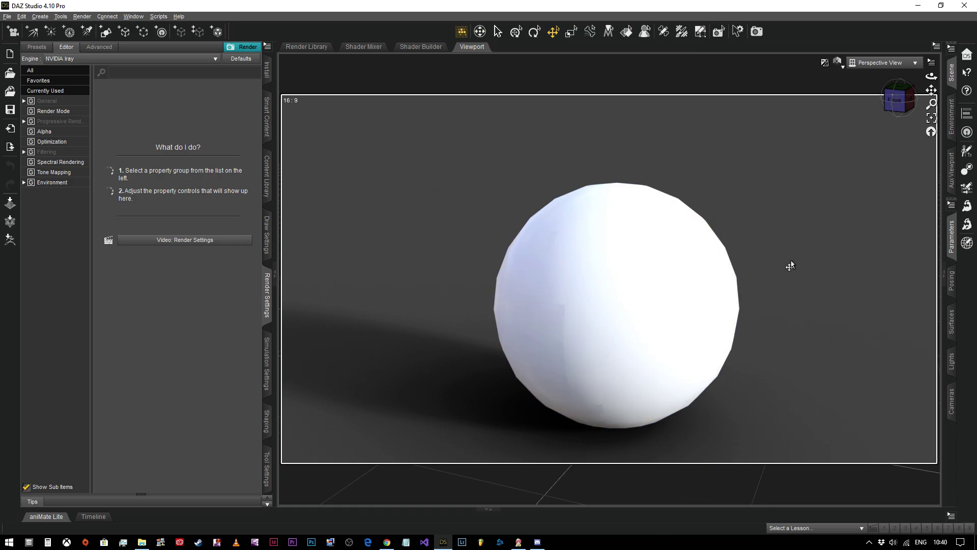
# Orbit the view with the view cube, ending on a low front view of the sphere
pyautogui.moveTo(895, 102); pyautogui.dragTo(771, 145)
pyautogui.click(899, 99)
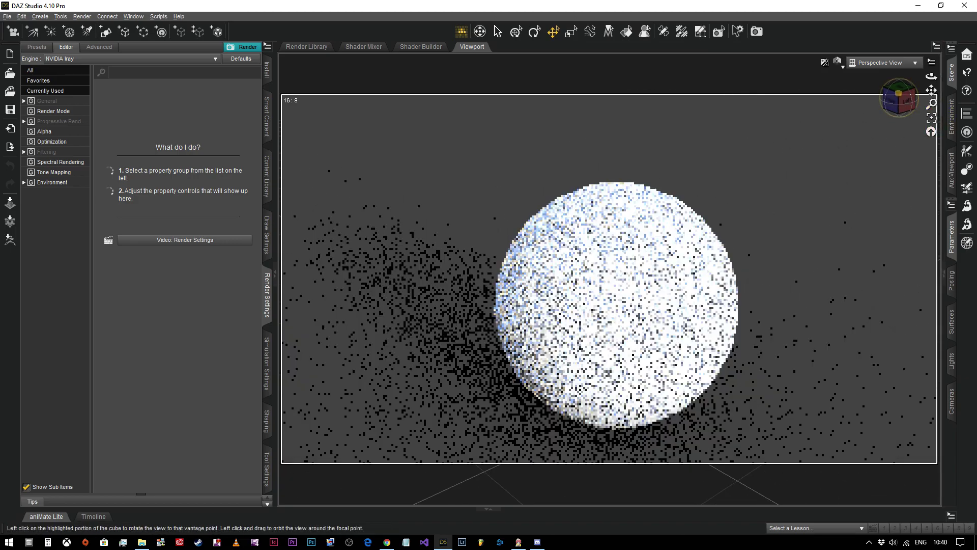
pyautogui.click(899, 100)
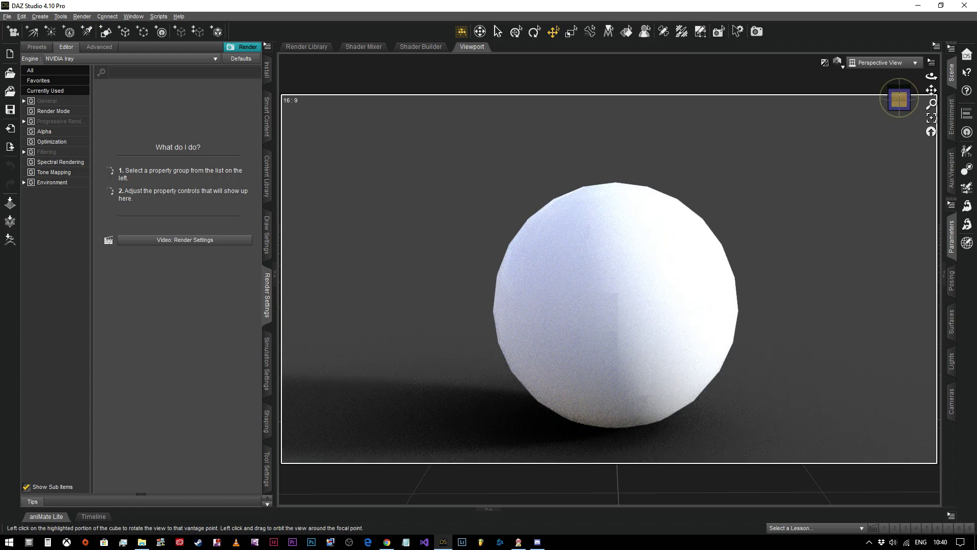
pyautogui.click(900, 101)
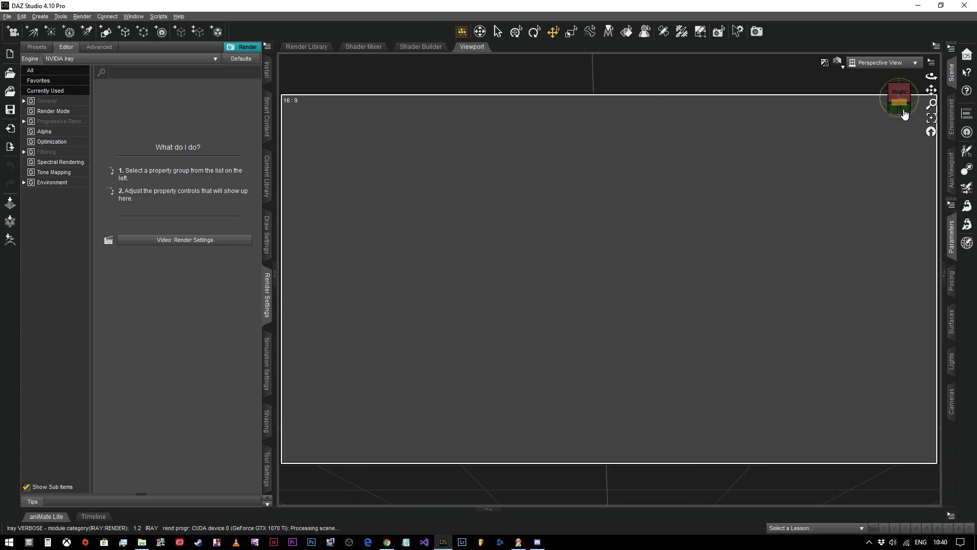
pyautogui.click(904, 113)
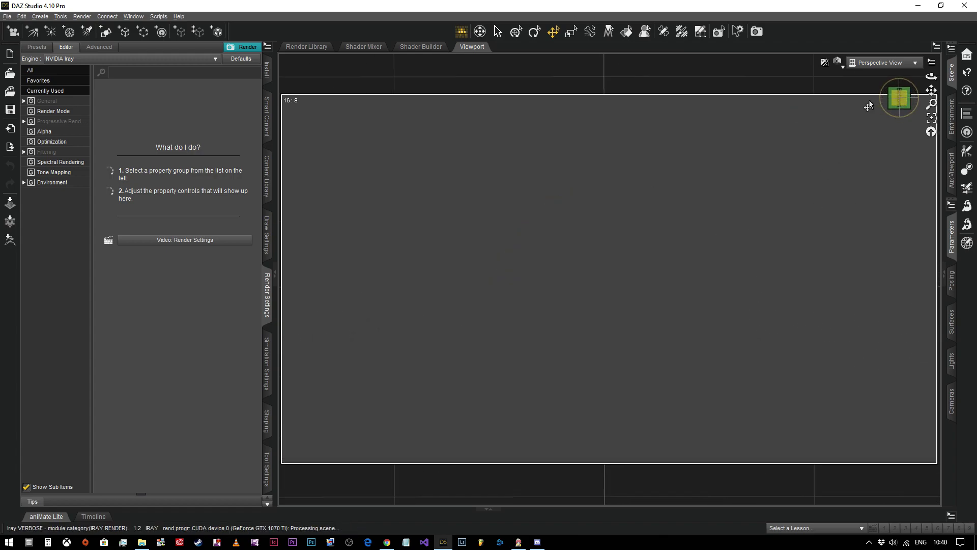
pyautogui.click(891, 109)
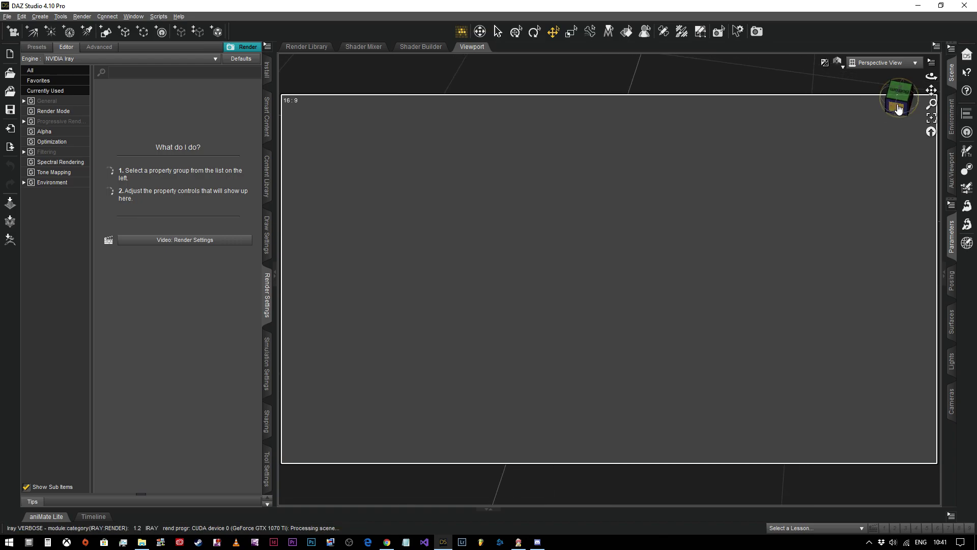
pyautogui.click(901, 113)
pyautogui.click(904, 109)
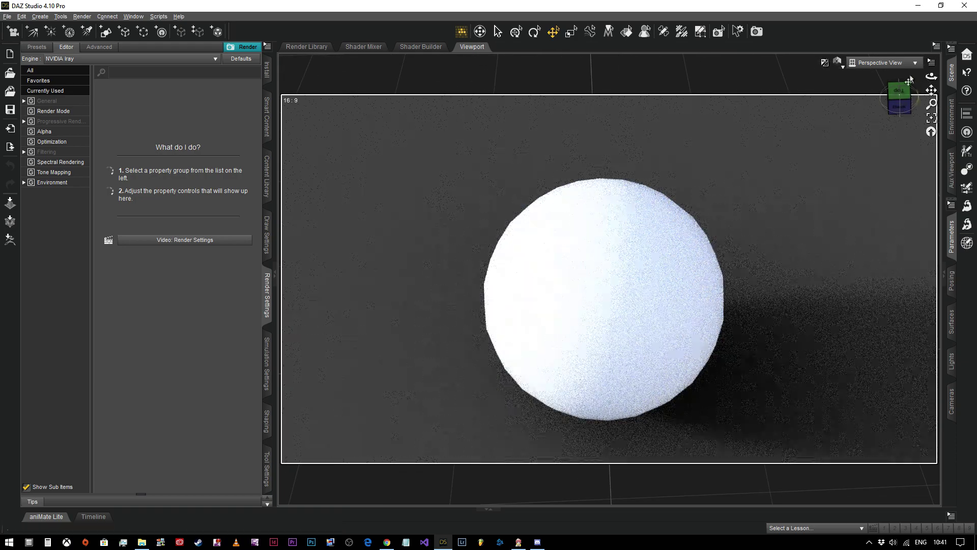
pyautogui.click(900, 104)
pyautogui.click(899, 101)
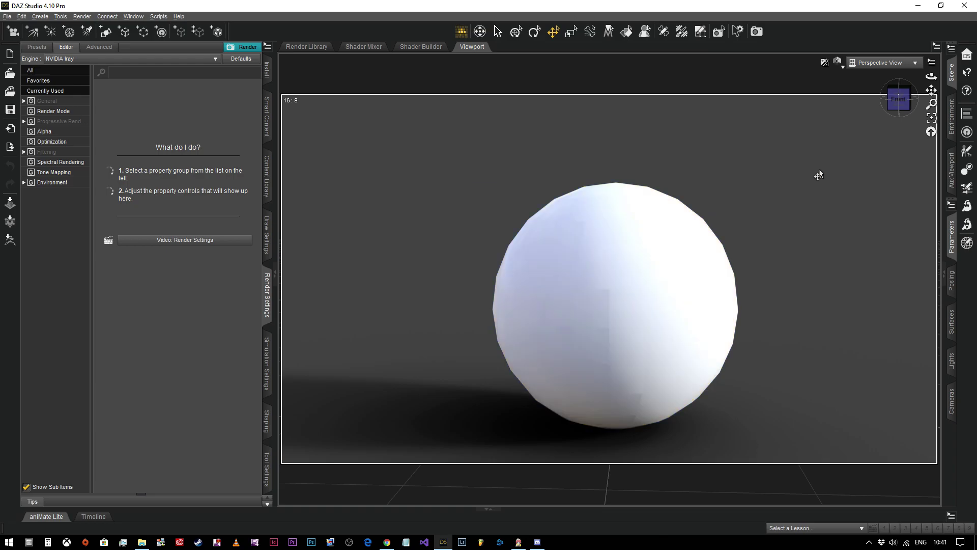
# Turn on Draw Dome in the Environment render settings
pyautogui.click(672, 232)
pyautogui.click(745, 368)
pyautogui.click(55, 182)
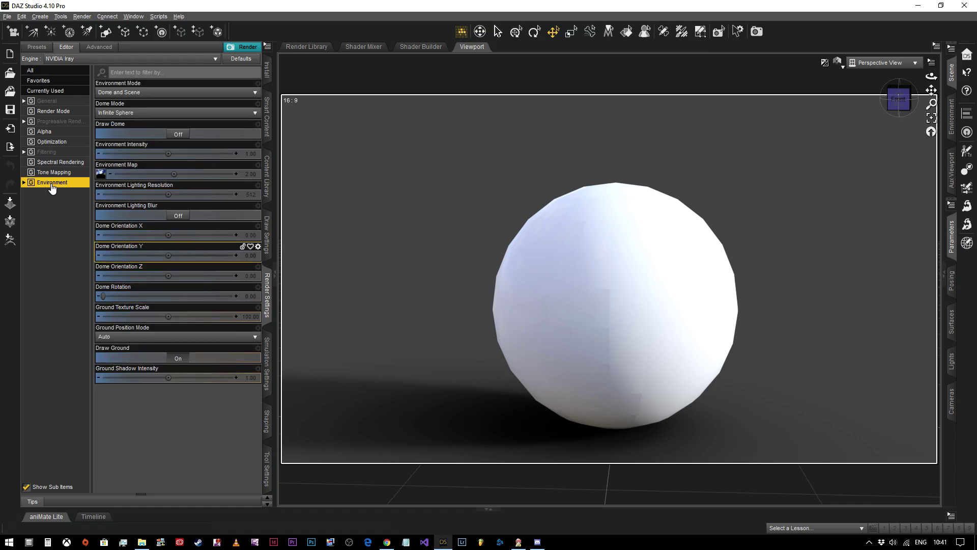
pyautogui.click(175, 134)
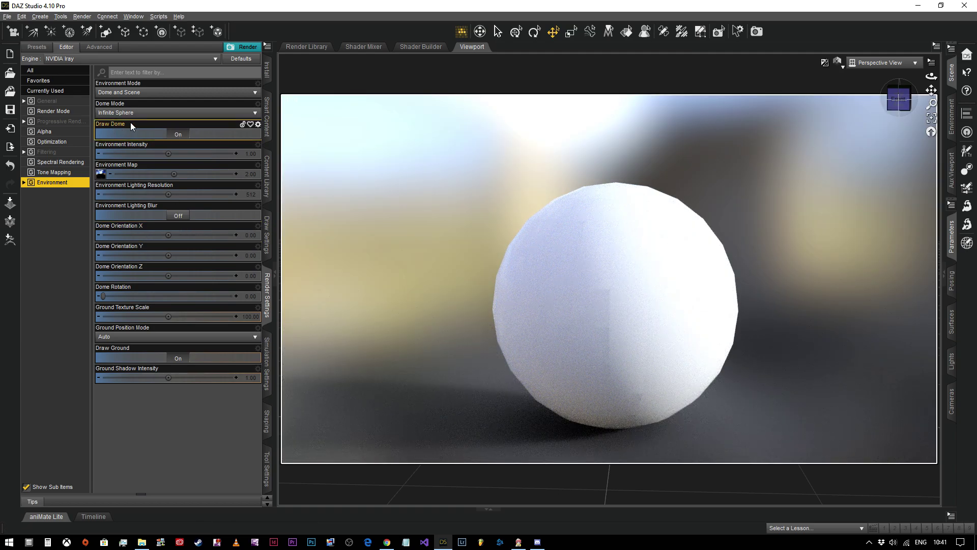
pyautogui.click(837, 62)
pyautogui.click(835, 105)
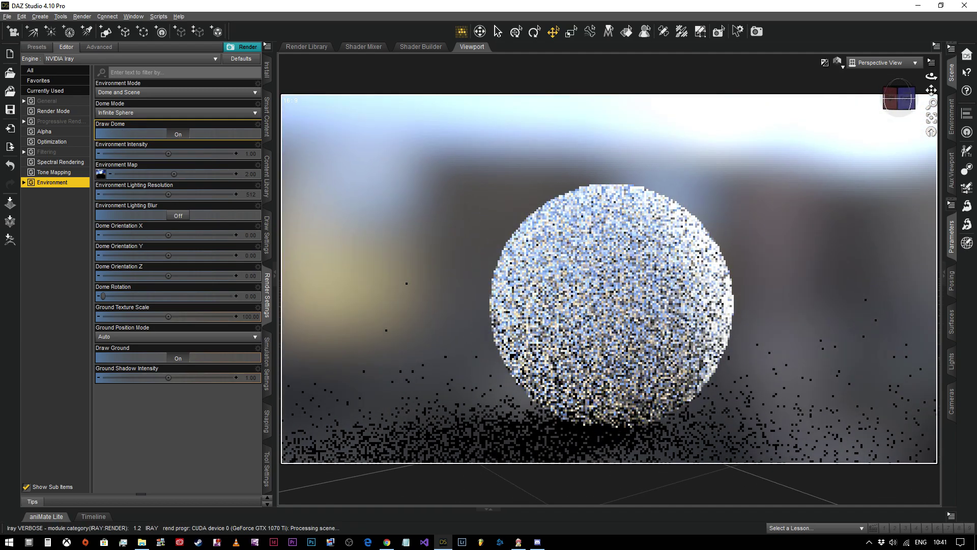
# Orbit the view with the navigation cube to face the sphere from the front
pyautogui.keyDown('alt'); pyautogui.moveTo(585, 275); pyautogui.dragTo(477, 275); pyautogui.keyUp('alt')
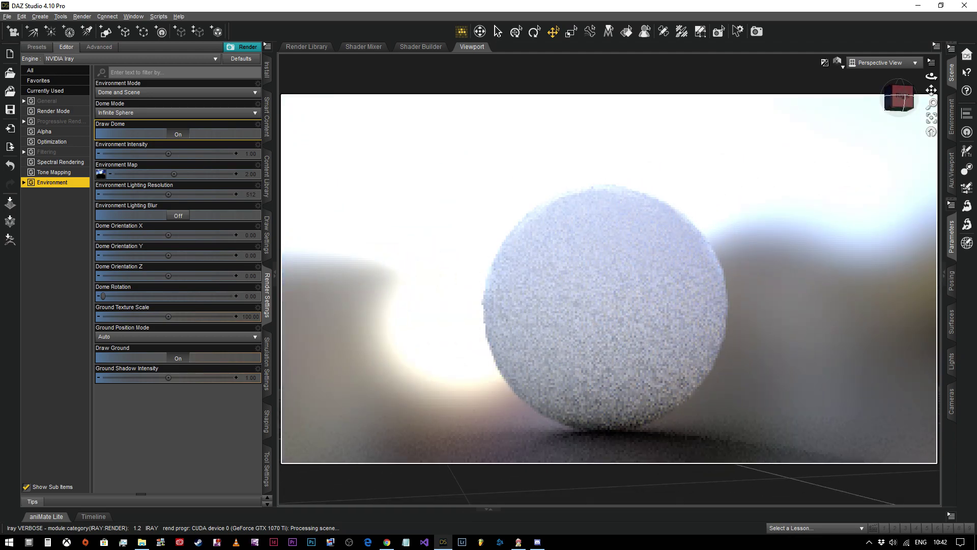
pyautogui.click(900, 99)
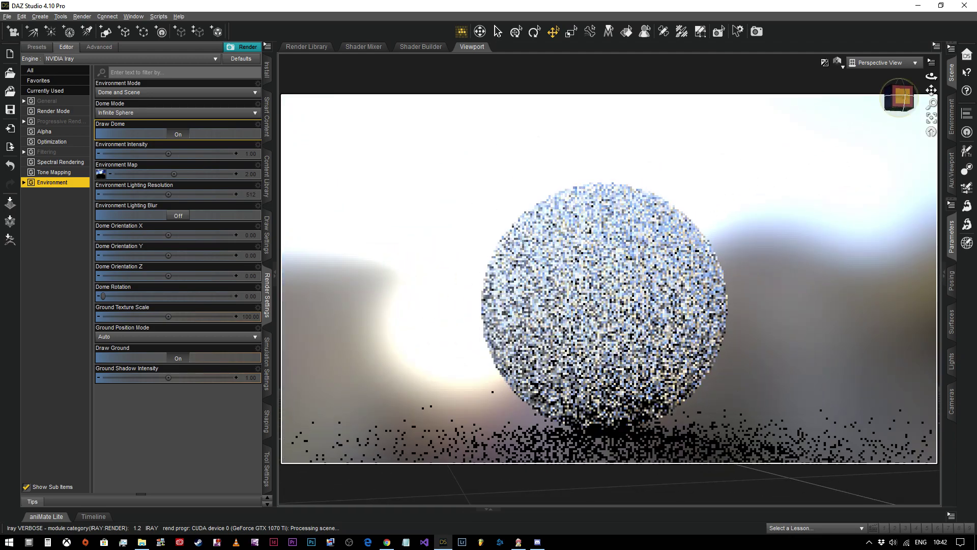
pyautogui.click(900, 98)
pyautogui.click(900, 101)
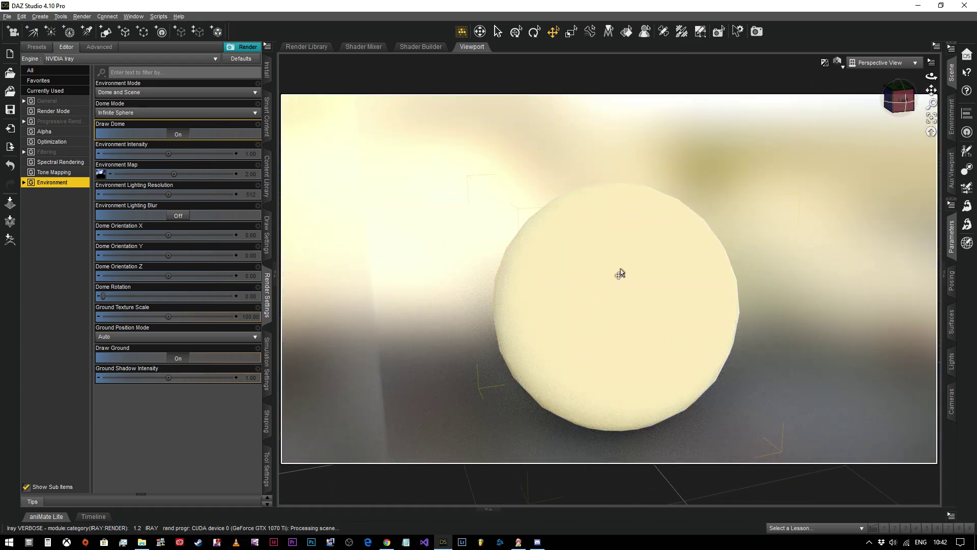
pyautogui.click(900, 99)
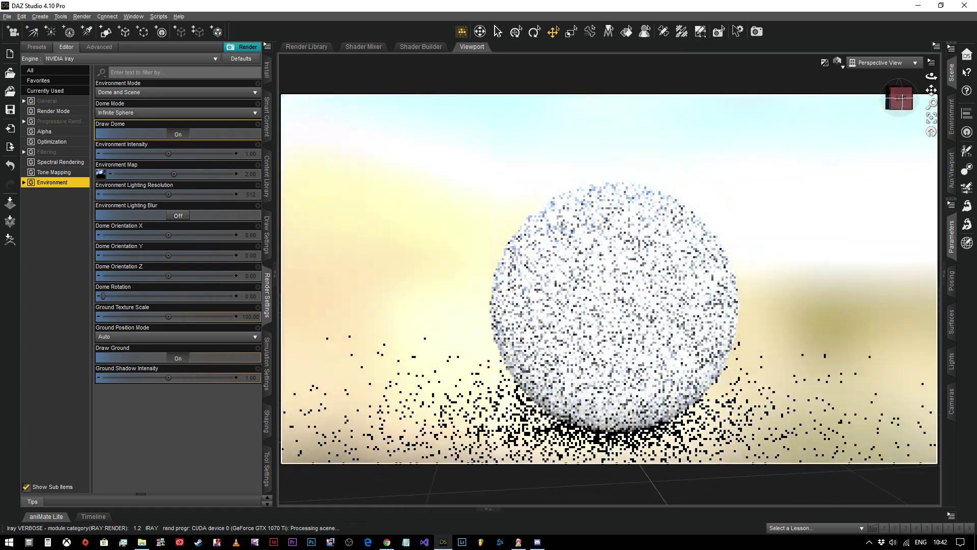
pyautogui.moveTo(901, 99); pyautogui.dragTo(899, 98)
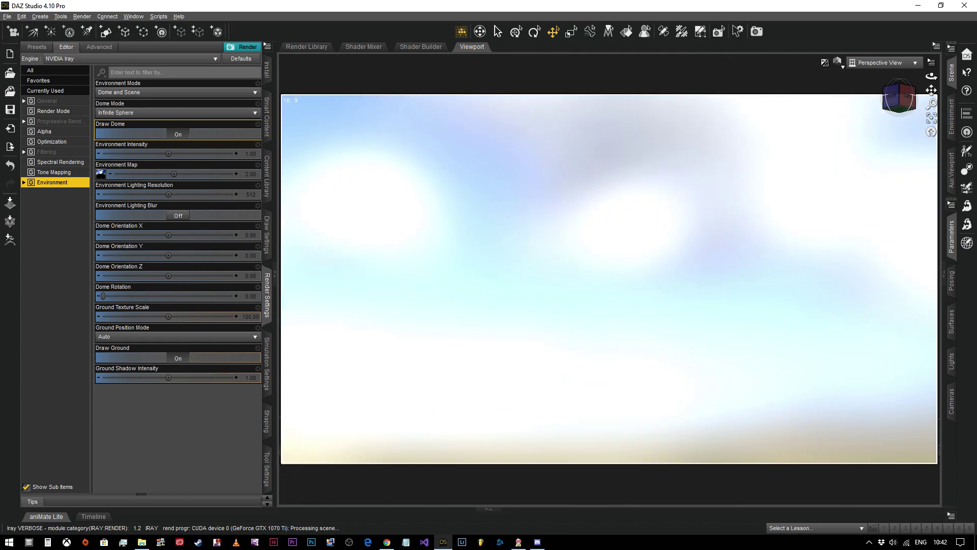
pyautogui.click(896, 99)
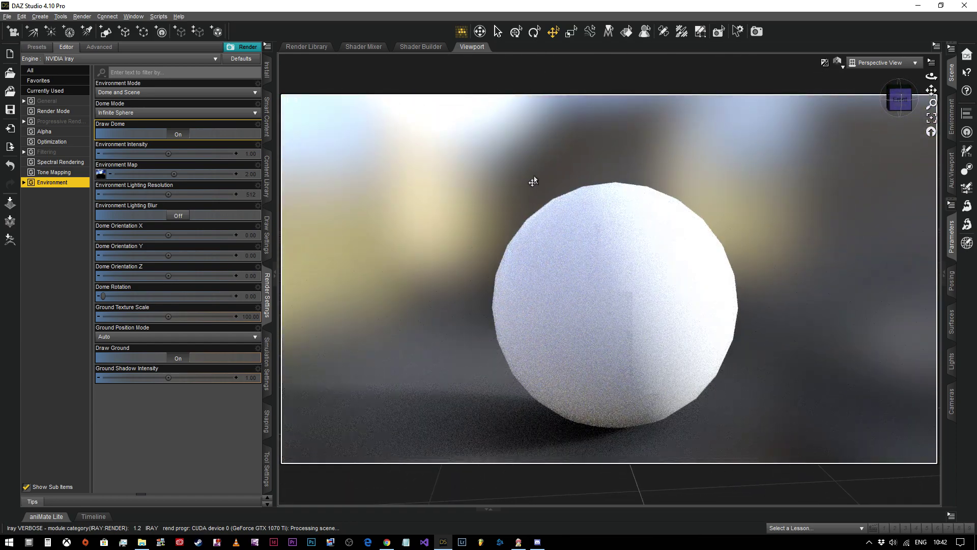
# Turn Draw Dome off for a plain grey backdrop and begin creating a new camera
pyautogui.click(173, 134)
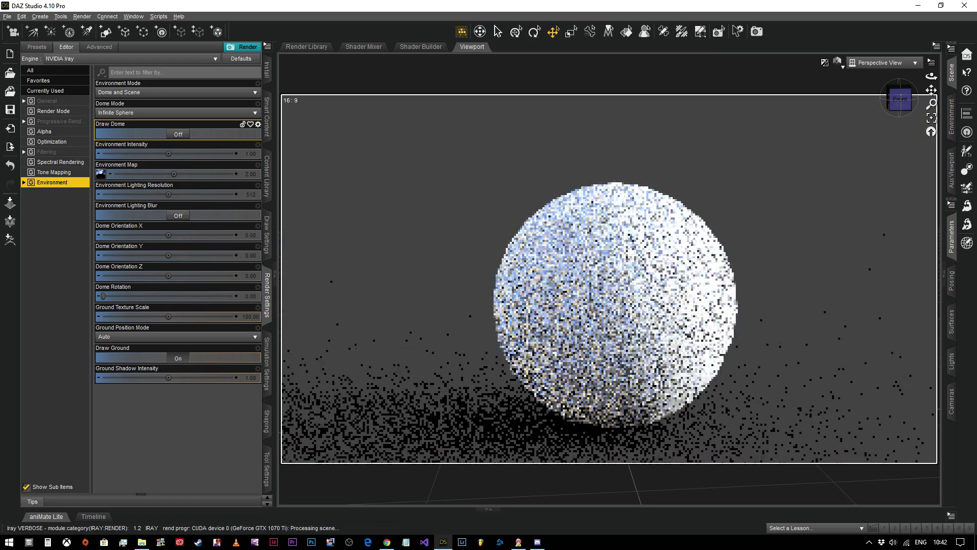
pyautogui.click(541, 245)
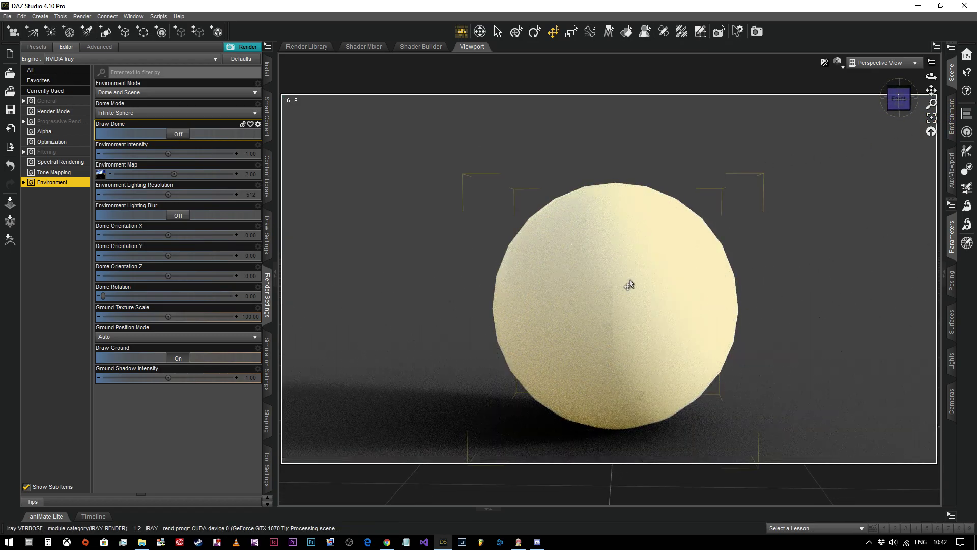
pyautogui.click(432, 229)
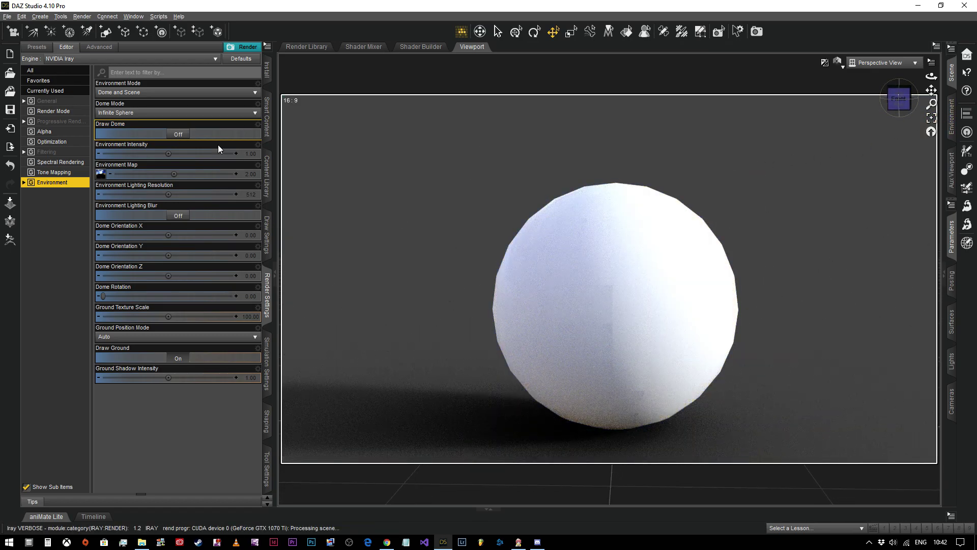
pyautogui.click(13, 32)
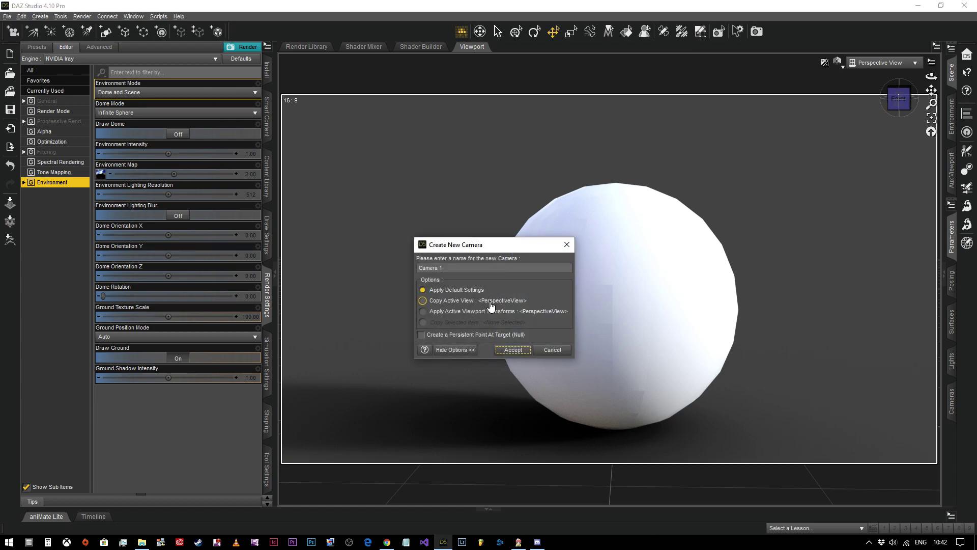
# Create Camera 1 using the active viewport's transforms
pyautogui.click(464, 311)
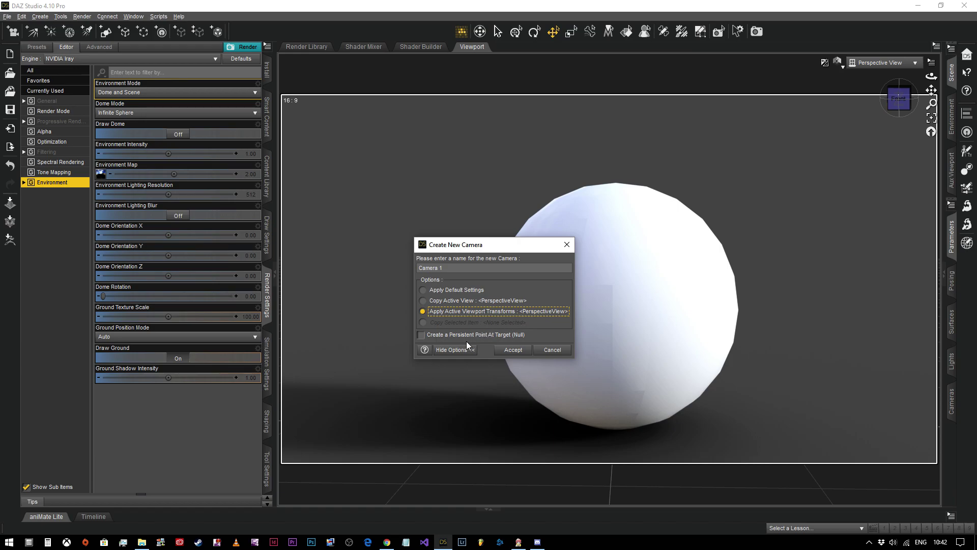
pyautogui.click(511, 351)
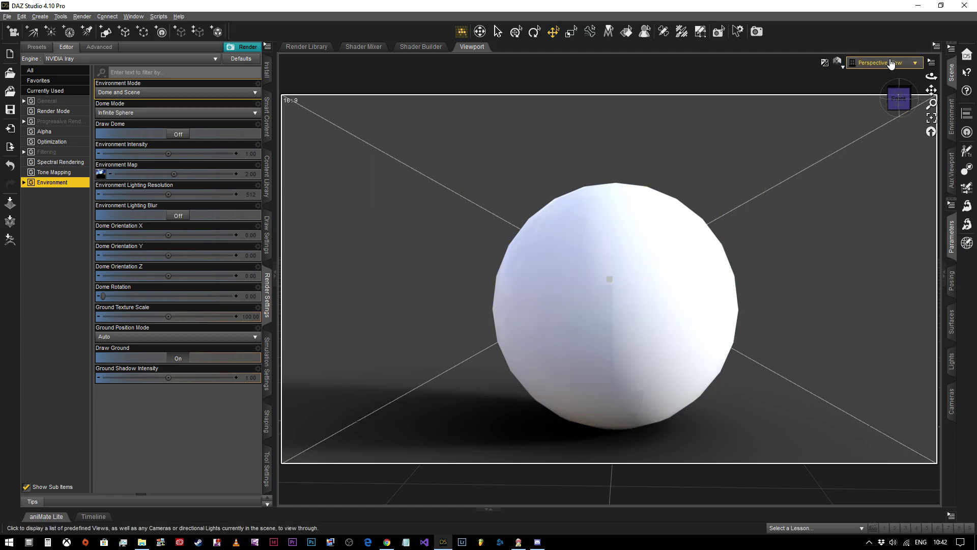
# Set Camera 1's Headlamp Mode to Off and show General render settings (Auto Headlamp: Never)
pyautogui.click(952, 75)
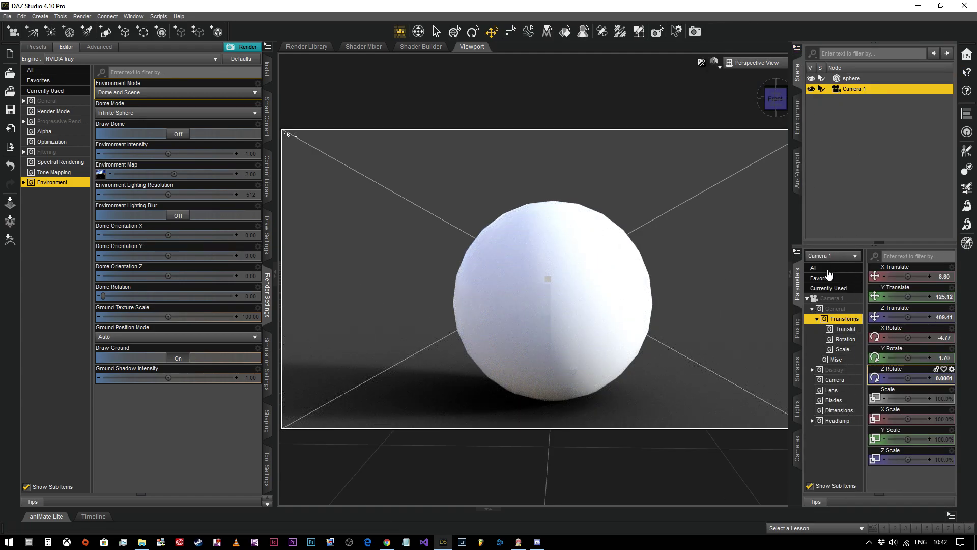
pyautogui.click(835, 421)
pyautogui.click(916, 276)
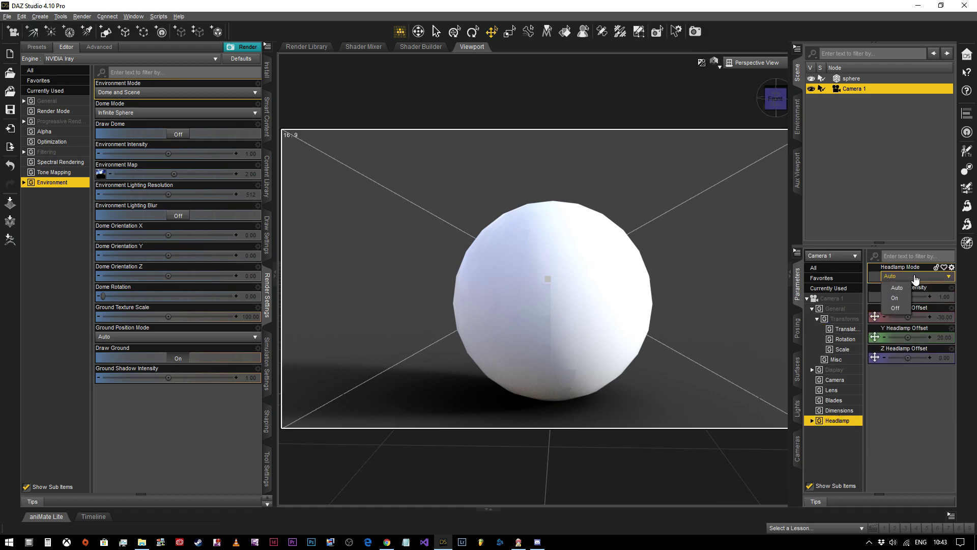
pyautogui.click(897, 308)
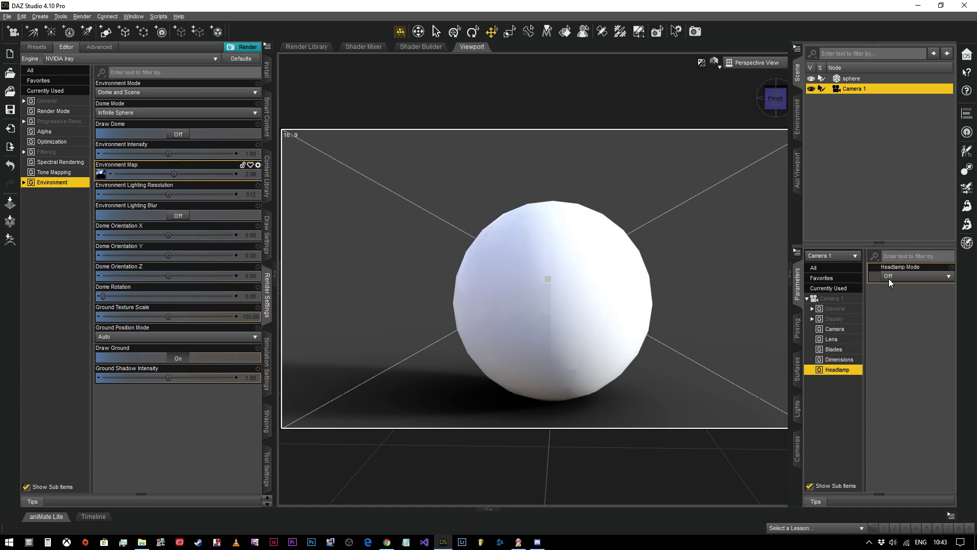
pyautogui.click(46, 100)
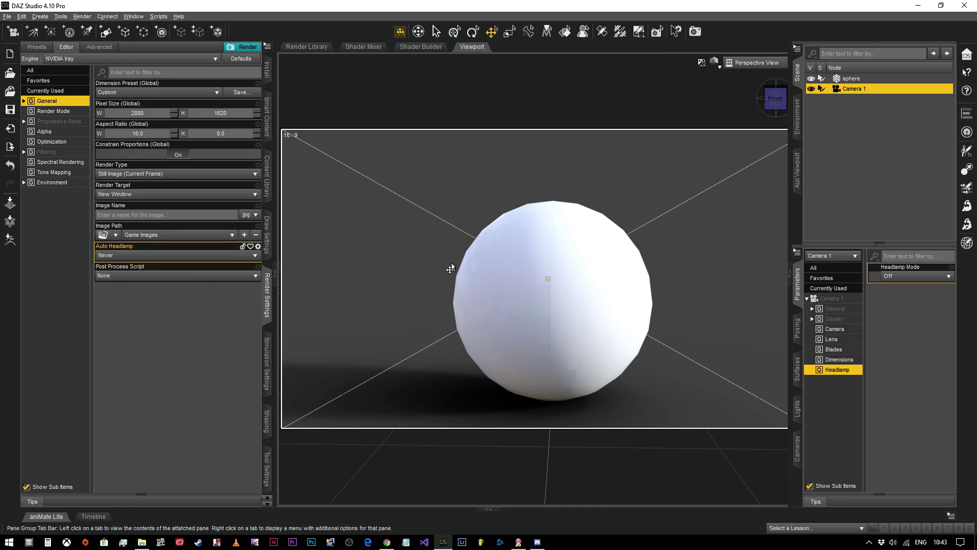
# Set Camera 1's X Translate and Y Rotate to 0
pyautogui.click(845, 299)
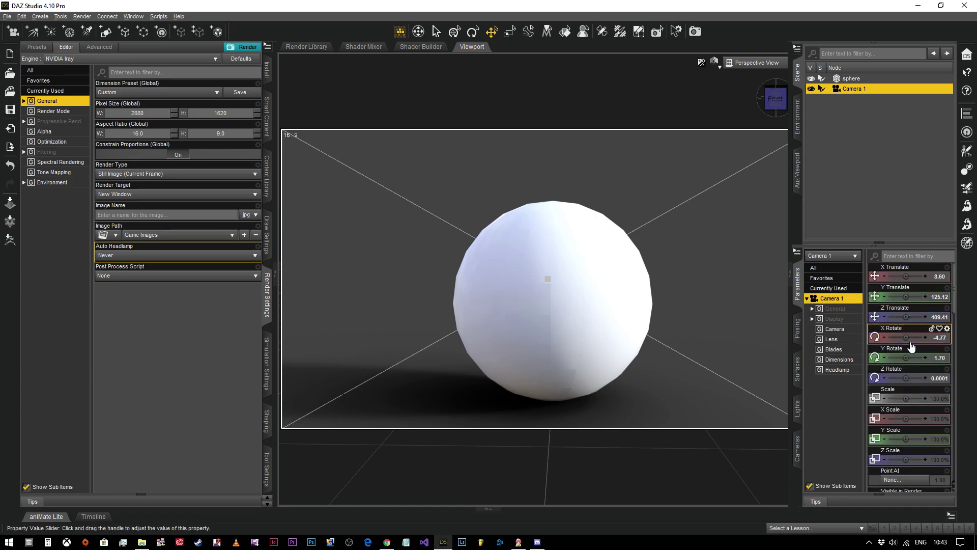
pyautogui.click(940, 276)
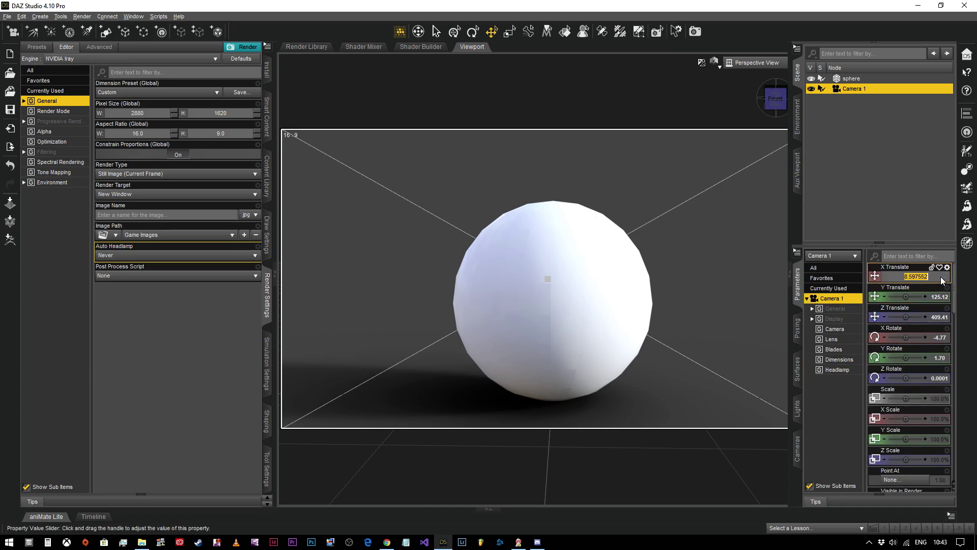
pyautogui.write('0')
pyautogui.press('Return')
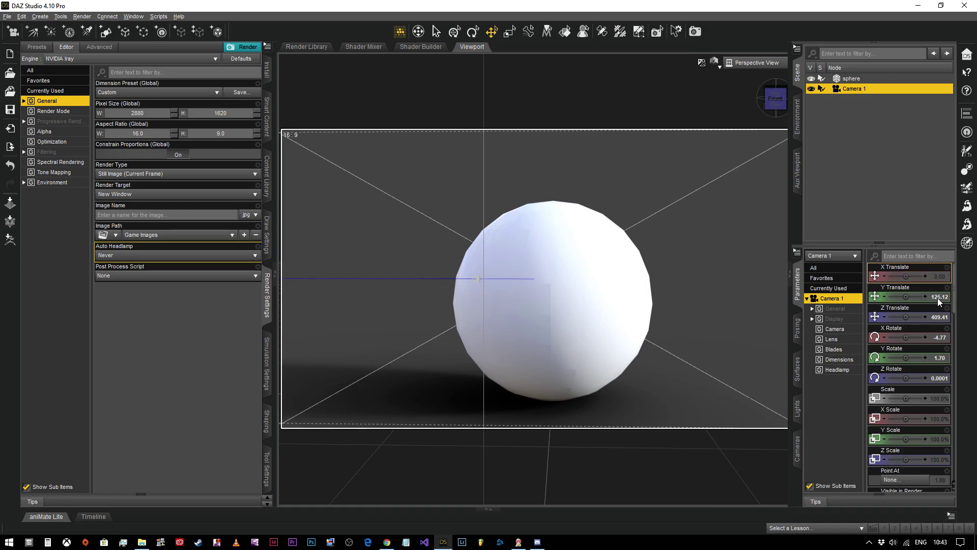
pyautogui.click(938, 358)
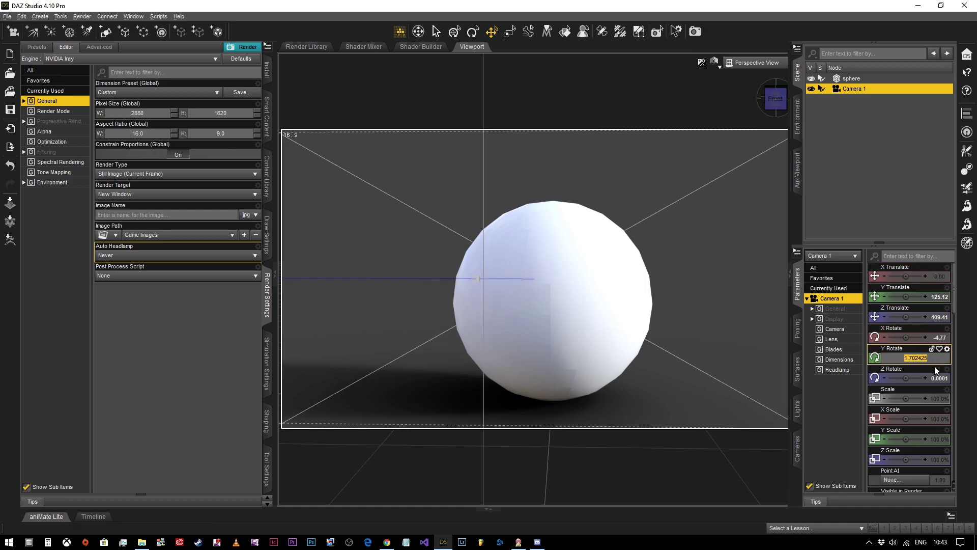
pyautogui.write('0')
pyautogui.press('Return')
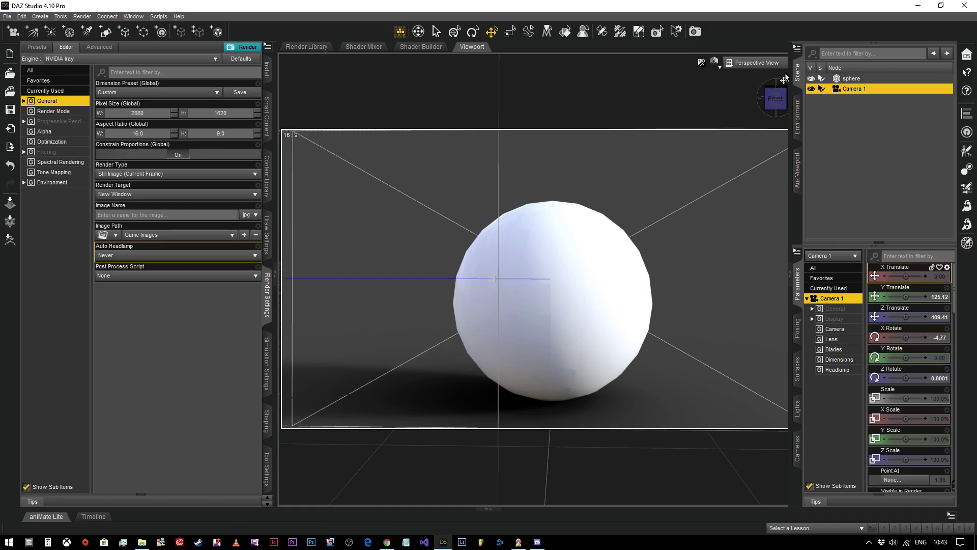
# View through Camera 1 in the Texture Shaded draw style
pyautogui.click(758, 63)
pyautogui.click(753, 150)
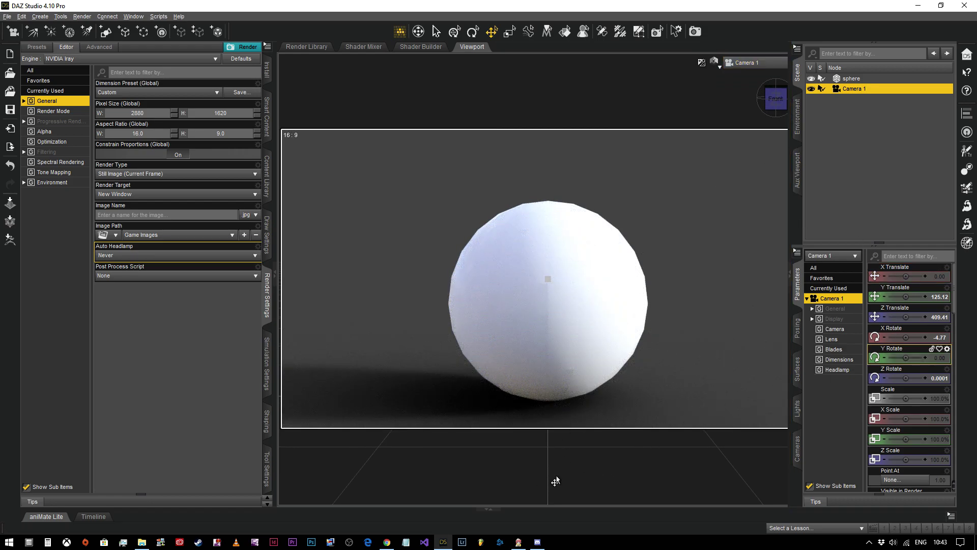
pyautogui.click(747, 63)
pyautogui.click(713, 62)
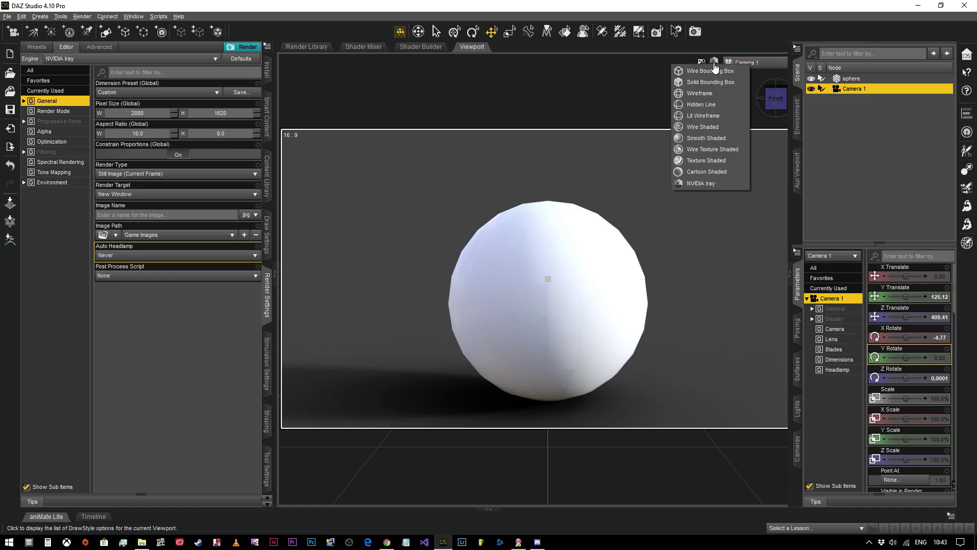
pyautogui.click(700, 160)
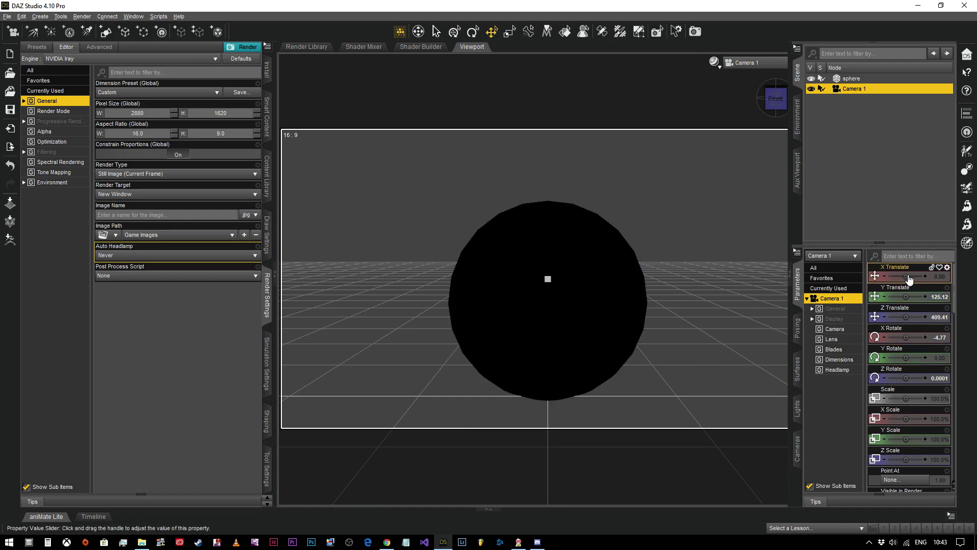
# Keep Camera 1's X Translate at 0 and adjust its distance and tilt toward the sphere
pyautogui.moveTo(939, 277)
pyautogui.mouseDown()
pyautogui.moveTo(949, 277)
pyautogui.moveTo(940, 279)
pyautogui.mouseUp()
pyautogui.click(940, 277)
pyautogui.write('0')
pyautogui.press('Return')
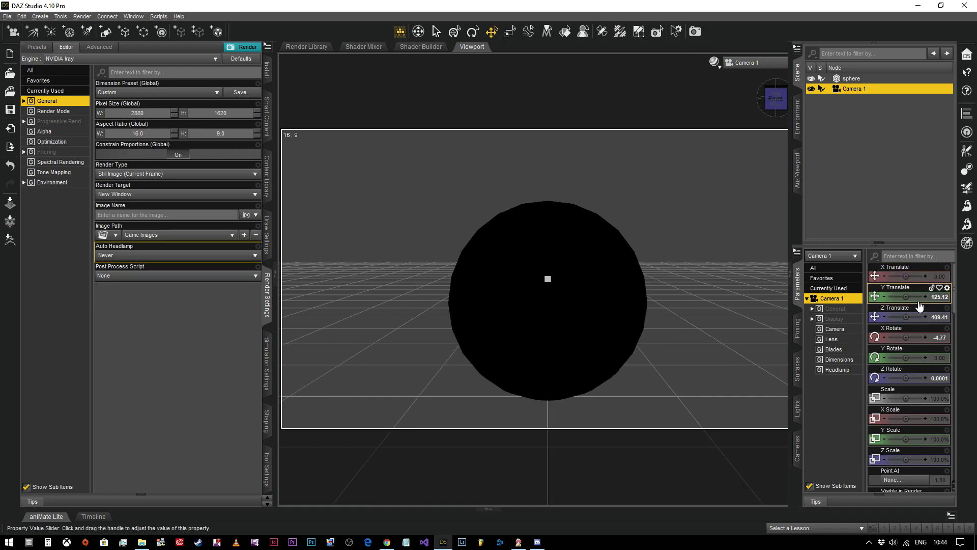
pyautogui.moveTo(905, 317); pyautogui.dragTo(901, 294)
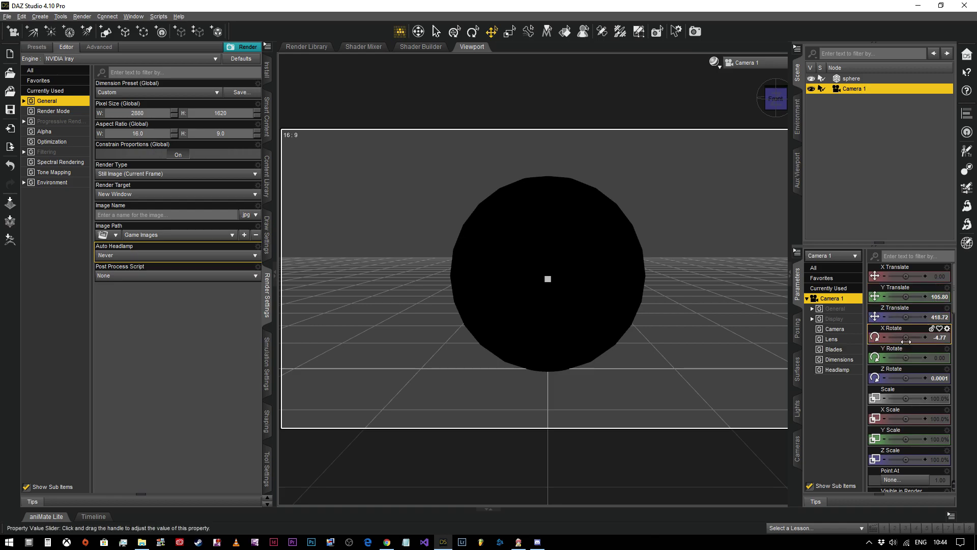
pyautogui.moveTo(905, 337)
pyautogui.mouseDown()
pyautogui.moveTo(916, 337)
pyautogui.moveTo(887, 337)
pyautogui.moveTo(912, 337)
pyautogui.moveTo(900, 337)
pyautogui.mouseUp()
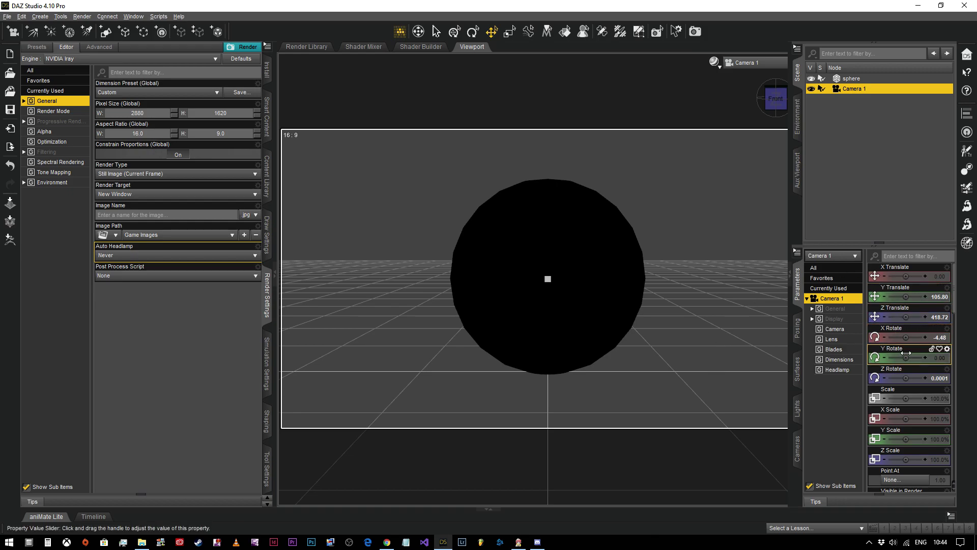
# Set Camera 1's Y Rotate and Z Rotate to 0 to level the view
pyautogui.moveTo(905, 357)
pyautogui.mouseDown()
pyautogui.moveTo(890, 357)
pyautogui.moveTo(906, 357)
pyautogui.mouseUp()
pyautogui.click(939, 357)
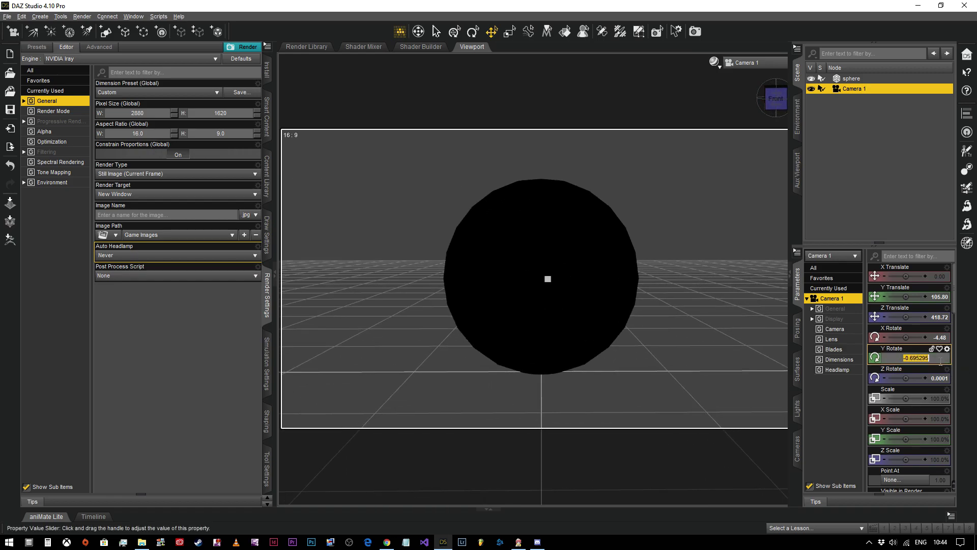
pyautogui.write('0')
pyautogui.press('Return')
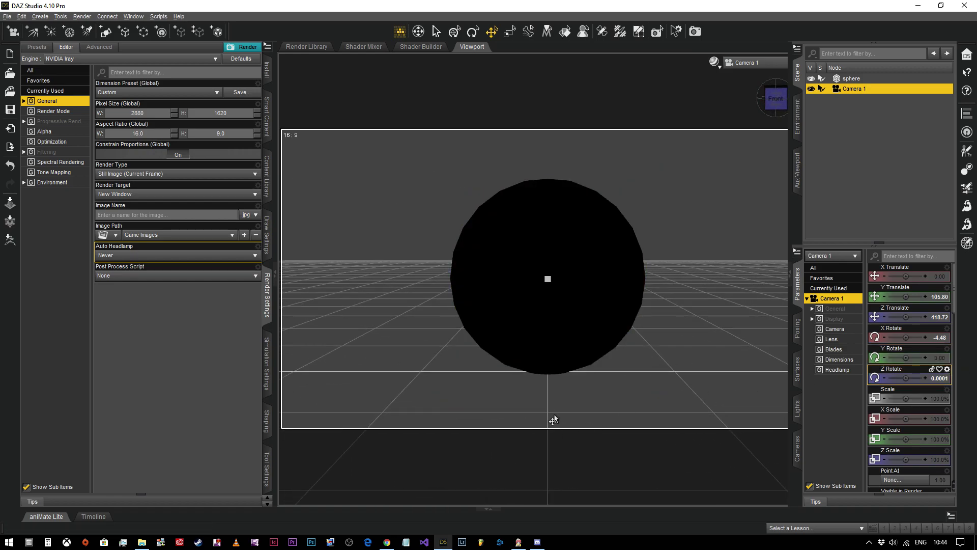
pyautogui.moveTo(936, 379)
pyautogui.mouseDown()
pyautogui.moveTo(916, 379)
pyautogui.moveTo(926, 379)
pyautogui.mouseUp()
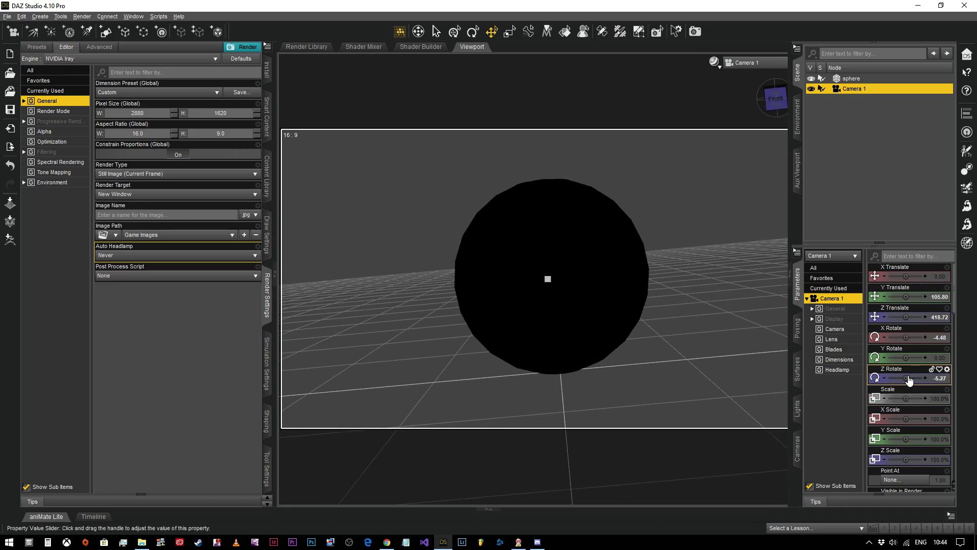
pyautogui.click(940, 378)
pyautogui.write('0')
pyautogui.press('Return')
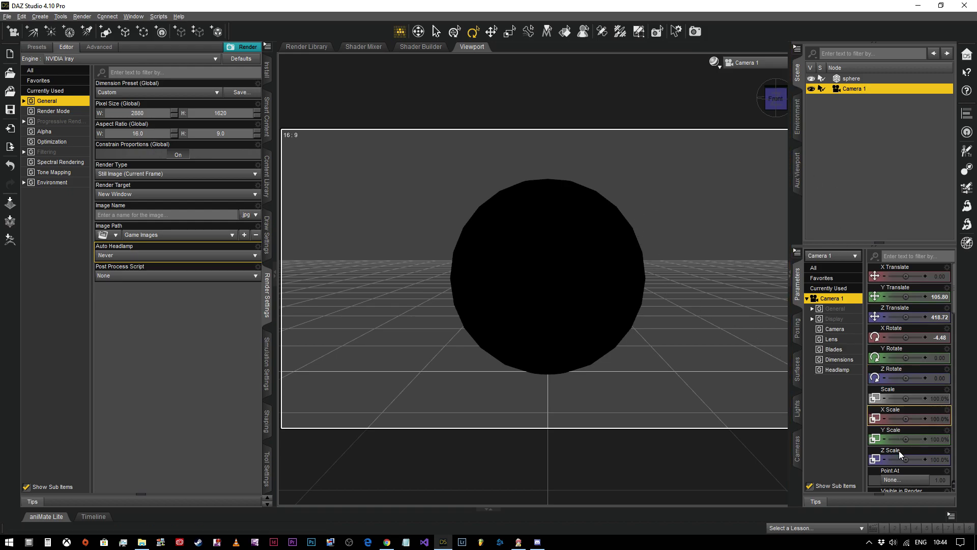
# Toggle Camera 1's Perspective setting off and back on
pyautogui.scroll(-10, 927, 399)
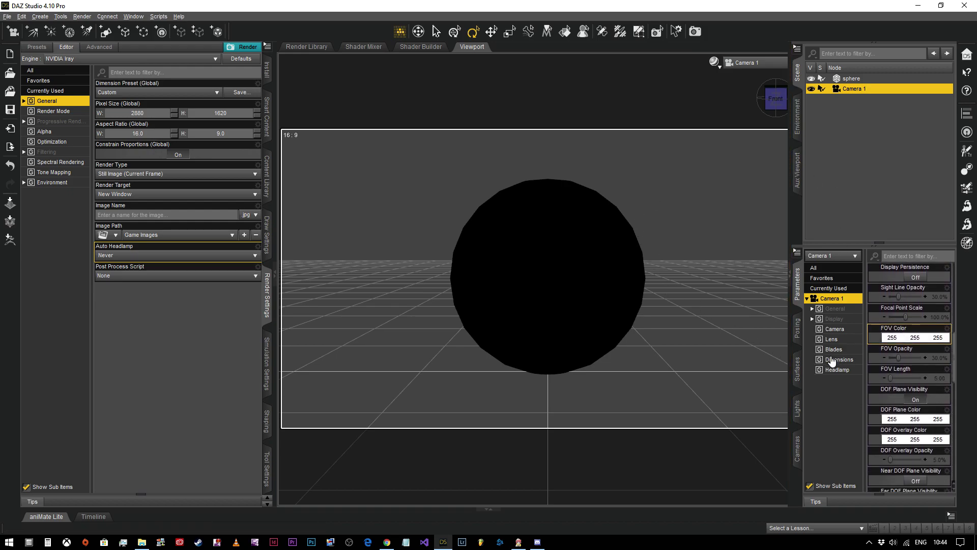
pyautogui.click(844, 330)
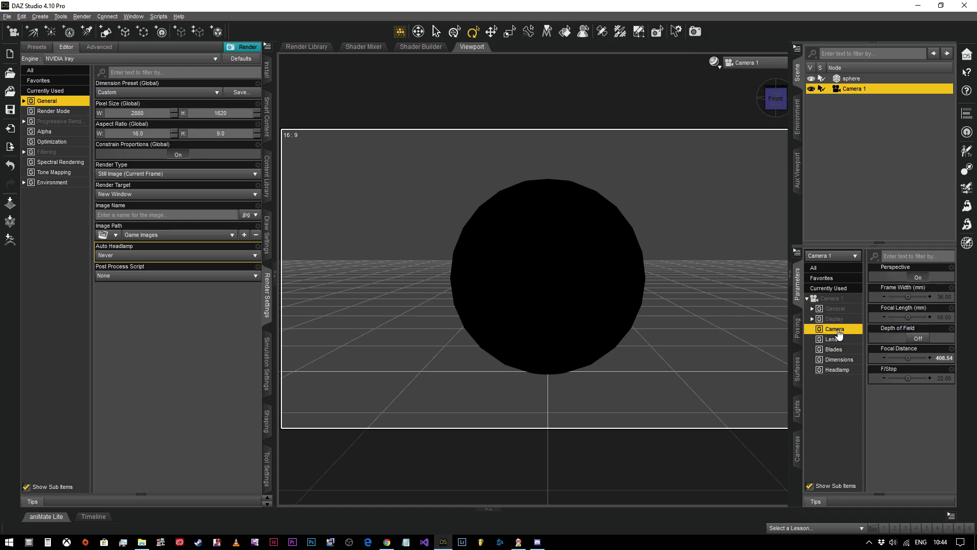
pyautogui.click(920, 278)
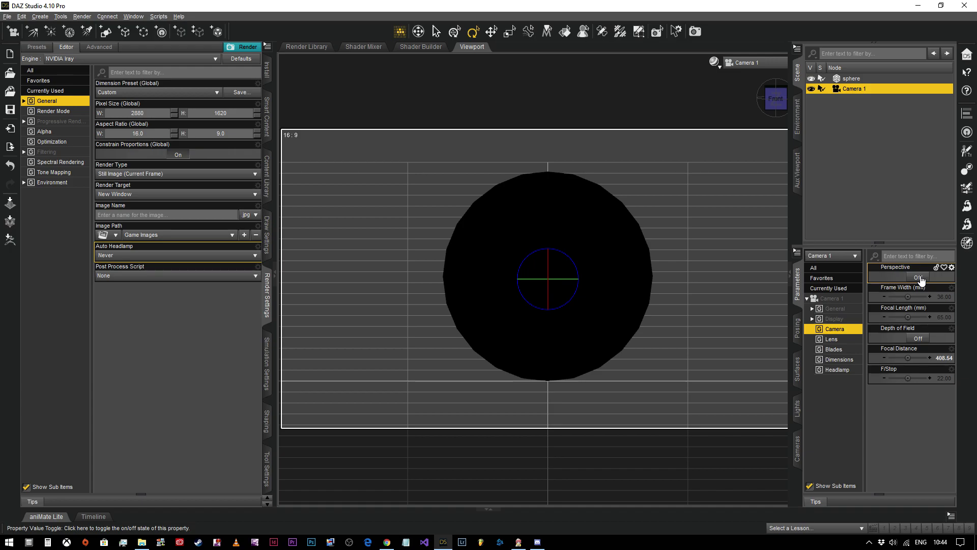
pyautogui.click(920, 278)
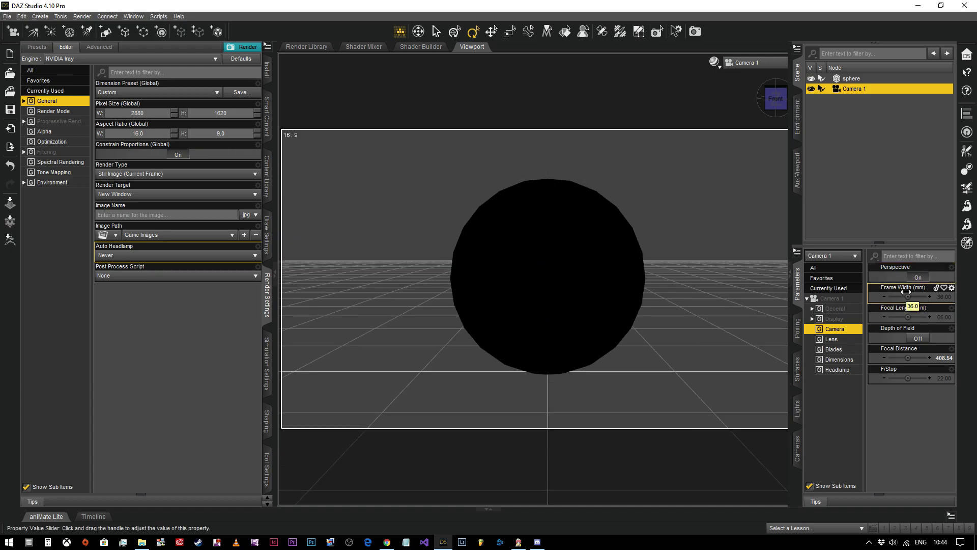
# Set Camera 1's focal length to 85 mm
pyautogui.moveTo(915, 299)
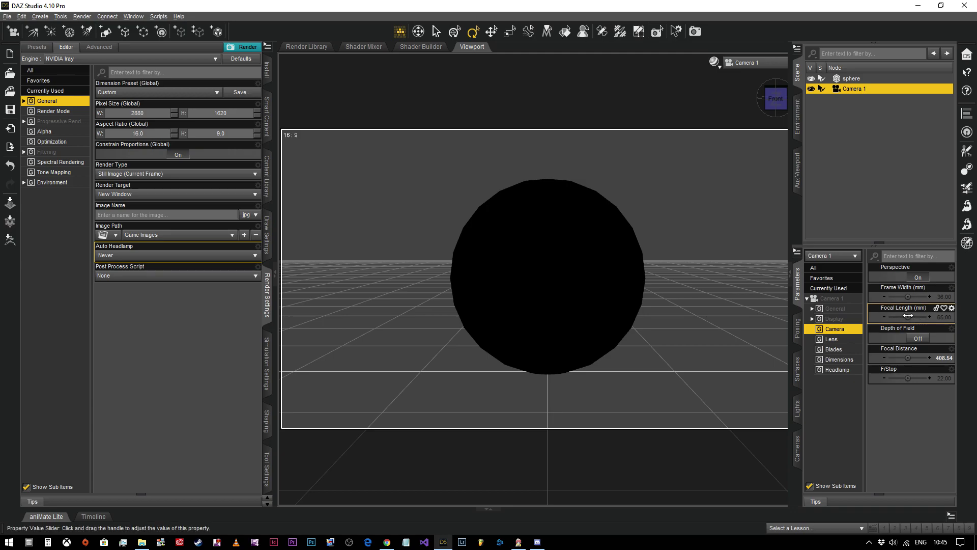
pyautogui.moveTo(907, 316)
pyautogui.click(944, 318)
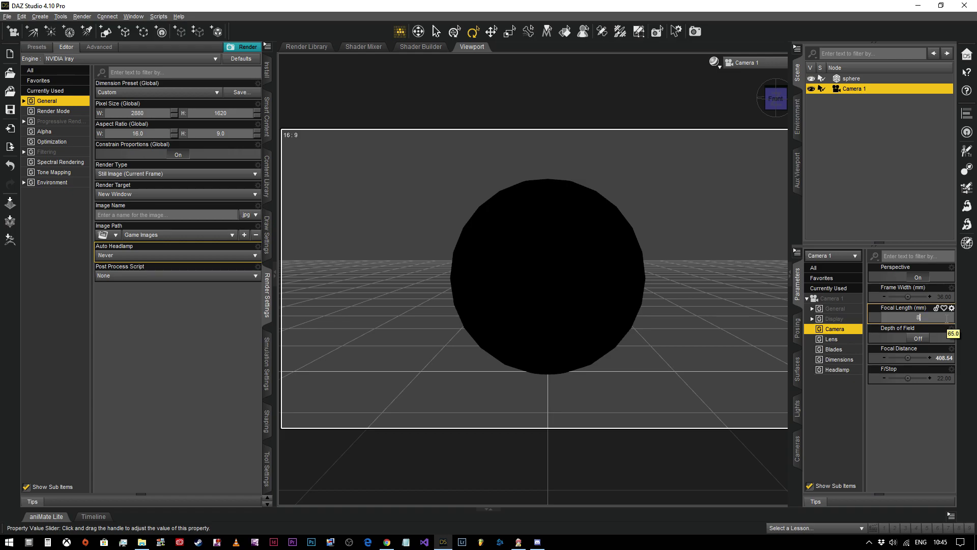
pyautogui.write('85')
pyautogui.press('Return')
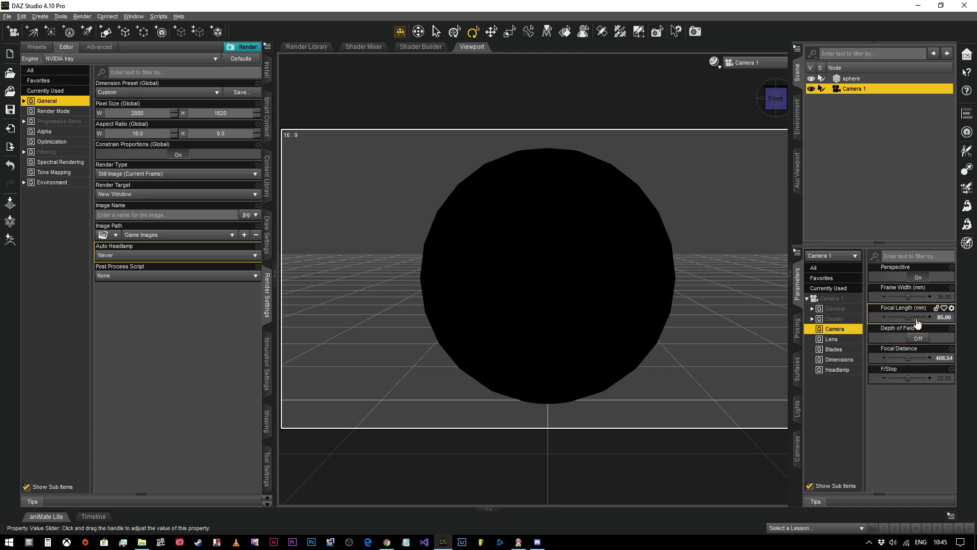
pyautogui.moveTo(911, 320); pyautogui.dragTo(875, 321)
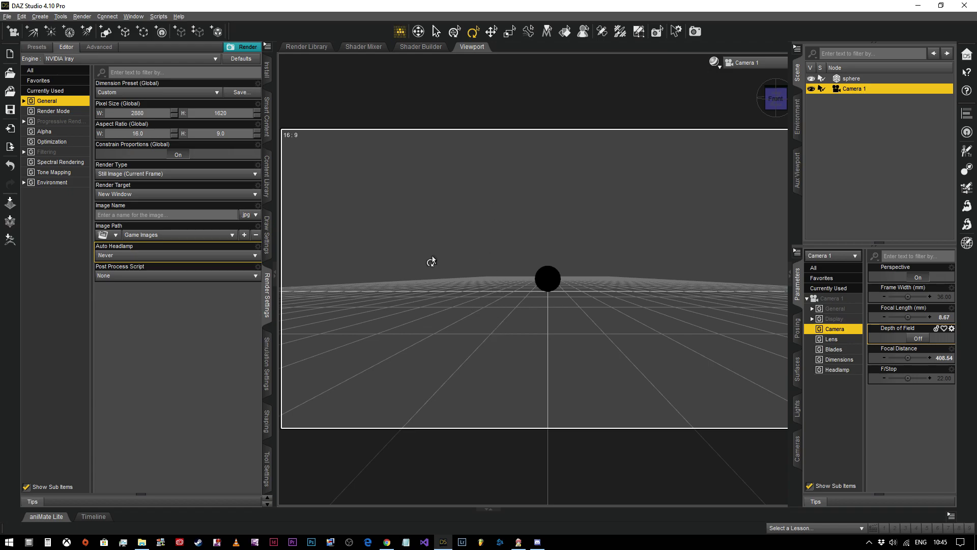
pyautogui.click(944, 318)
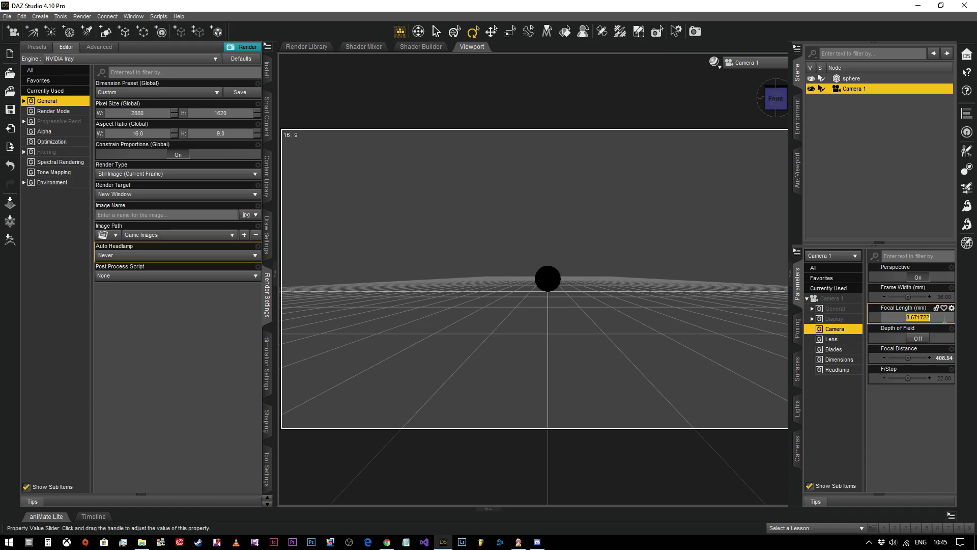
pyautogui.write('85')
pyautogui.press('Return')
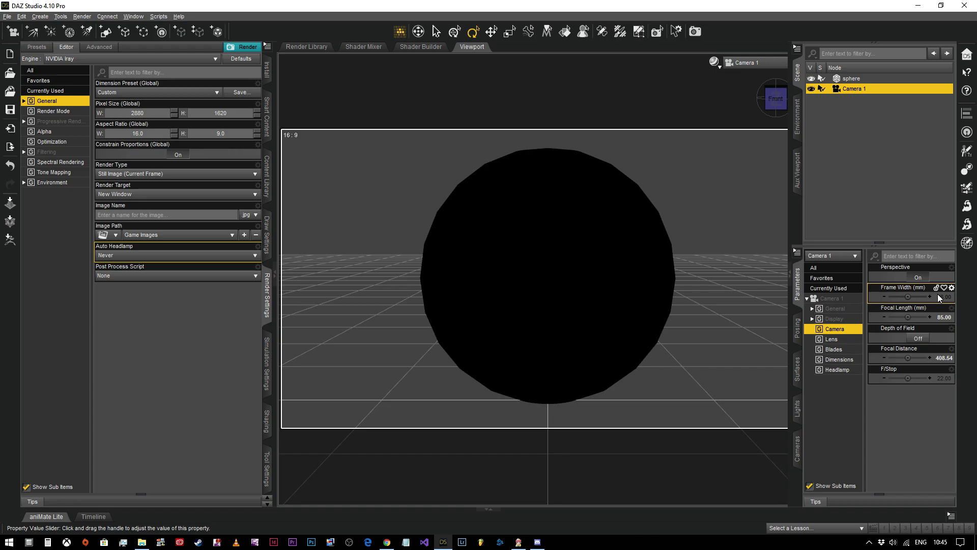
# Turn on Camera 1's depth of field and switch the viewport to Perspective View
pyautogui.click(918, 340)
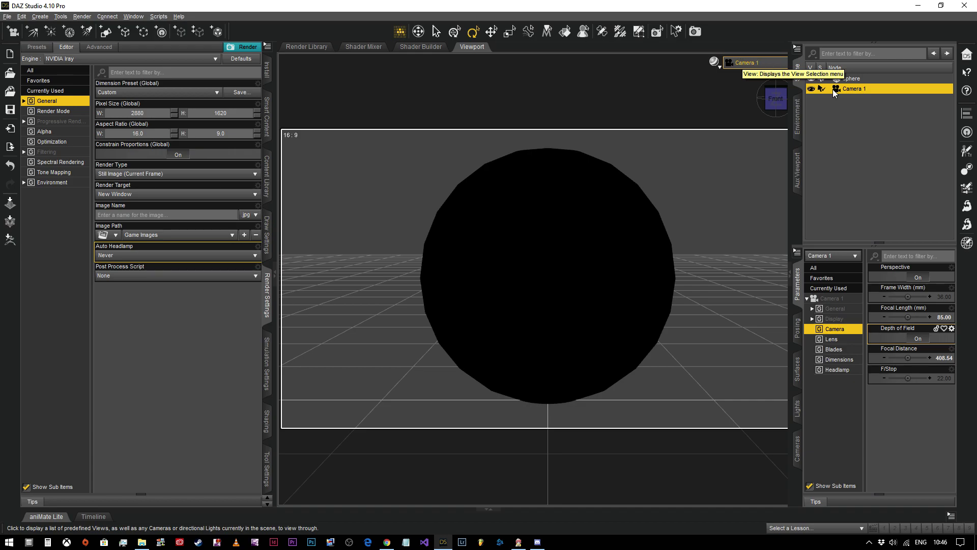
pyautogui.click(764, 69)
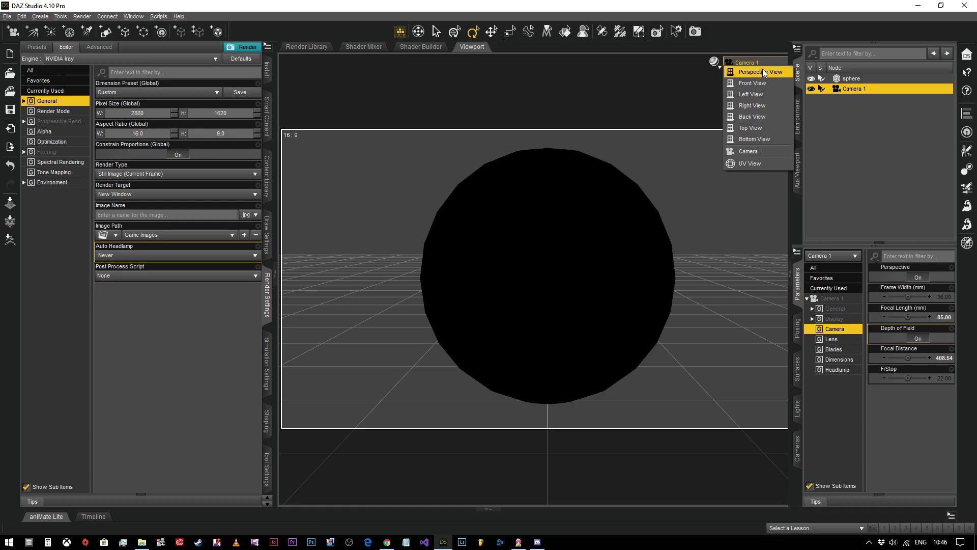
pyautogui.click(763, 71)
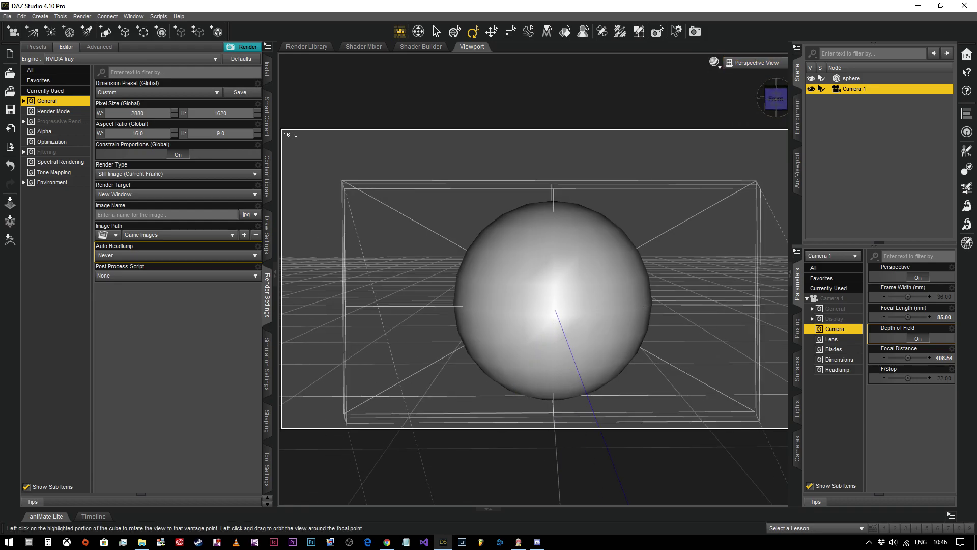
pyautogui.moveTo(771, 101); pyautogui.dragTo(935, 338)
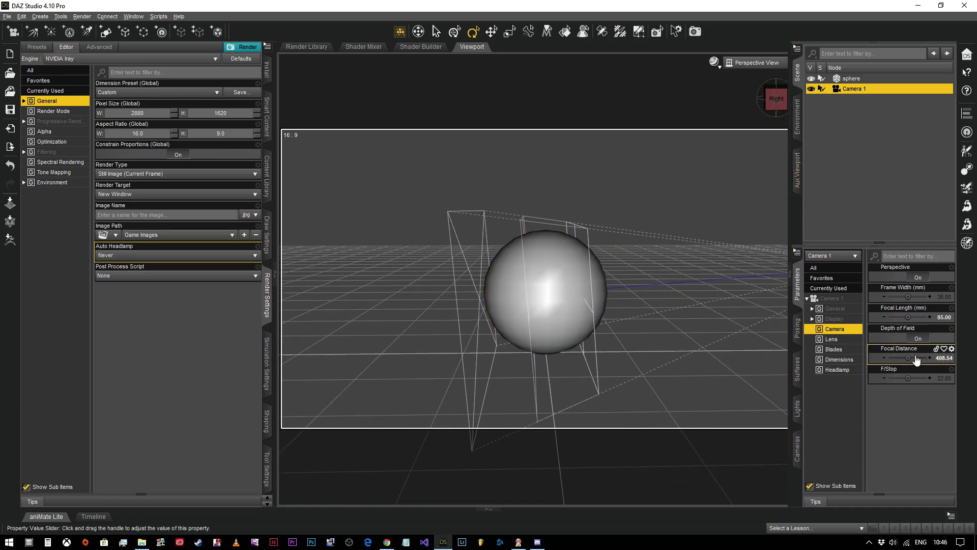
# Nudge Camera 1's focal distance outward and set its F/Stop to 2.8
pyautogui.moveTo(907, 358); pyautogui.dragTo(912, 357)
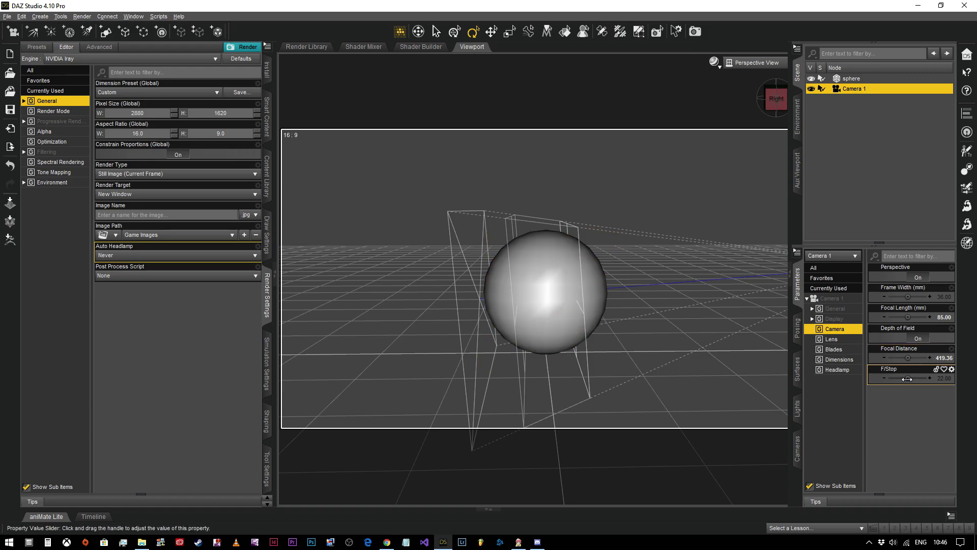
pyautogui.moveTo(907, 378)
pyautogui.moveTo(908, 378); pyautogui.dragTo(891, 378)
pyautogui.click(918, 378)
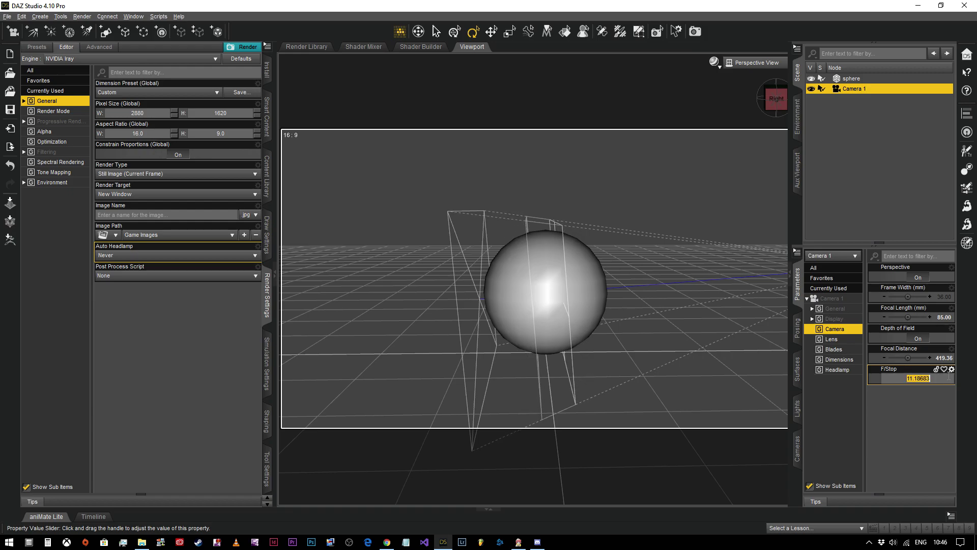
pyautogui.write('2.8')
pyautogui.press('Return')
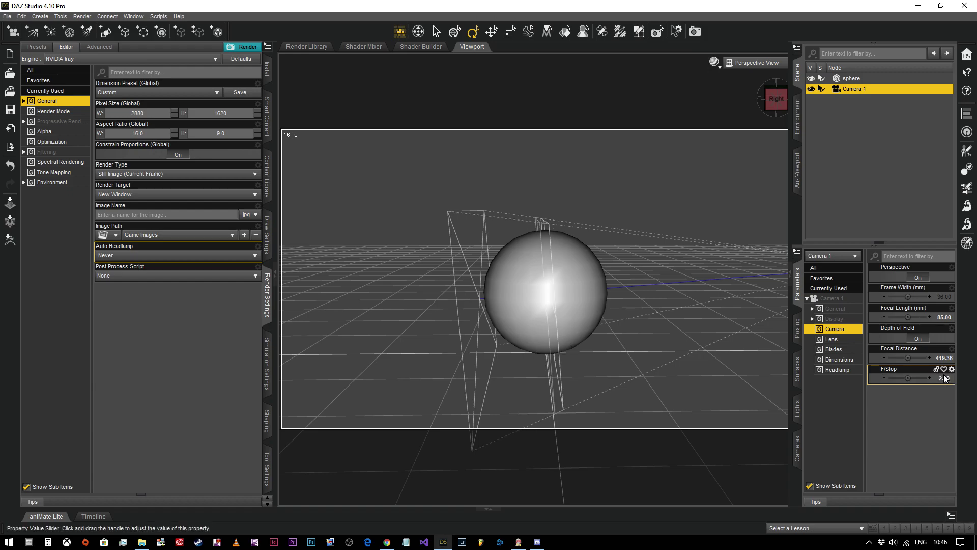
# Bring Camera 1's focal distance down to 374.66, viewing the sphere from a slightly orbited angle
pyautogui.click(533, 237)
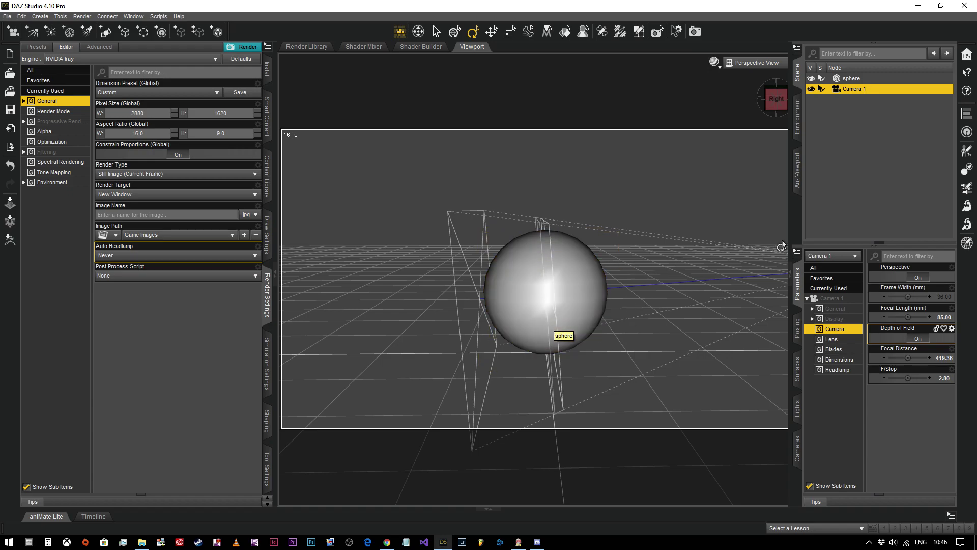
pyautogui.moveTo(774, 98); pyautogui.dragTo(765, 142)
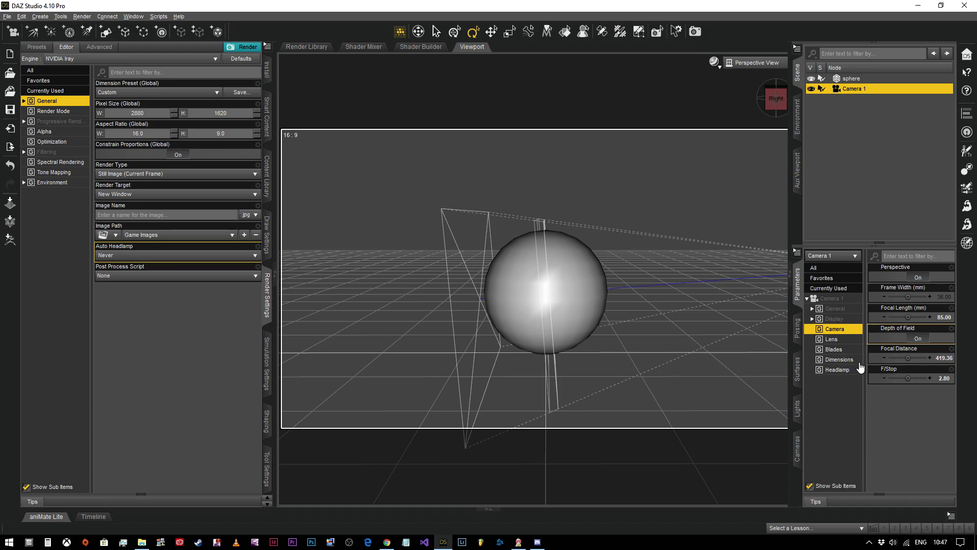
pyautogui.moveTo(907, 358); pyautogui.dragTo(889, 357)
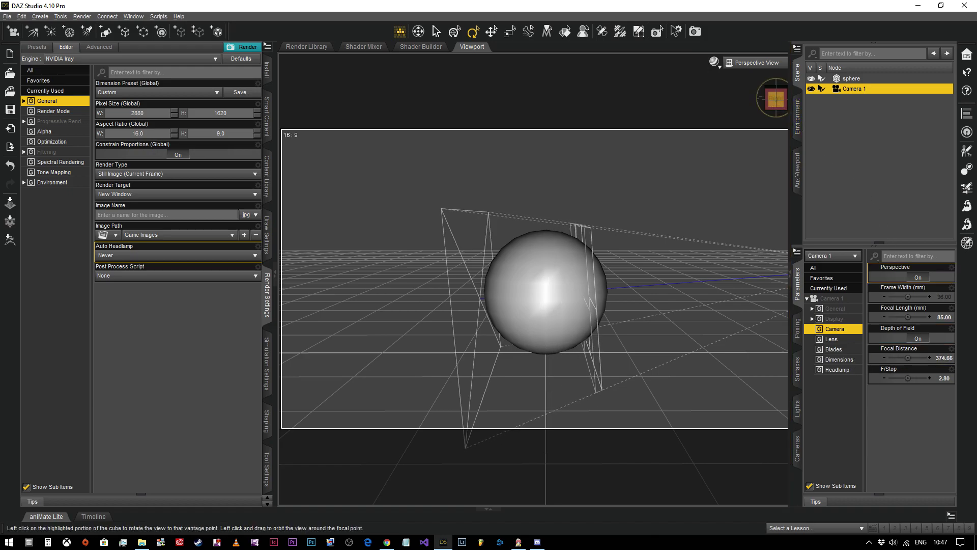
pyautogui.moveTo(774, 98); pyautogui.dragTo(775, 105)
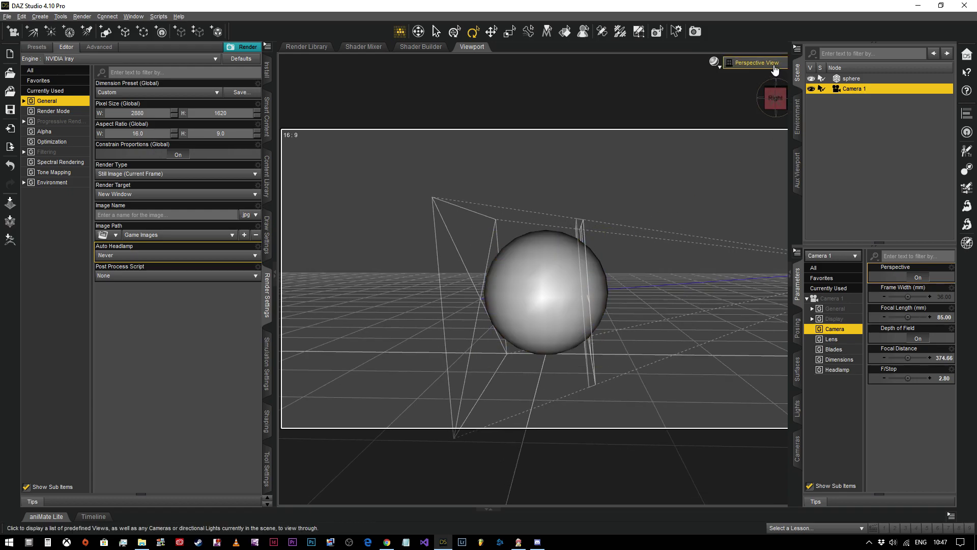
# Preview the scene through Camera 1 in the NVIDIA Iray draw style
pyautogui.click(753, 62)
pyautogui.click(751, 150)
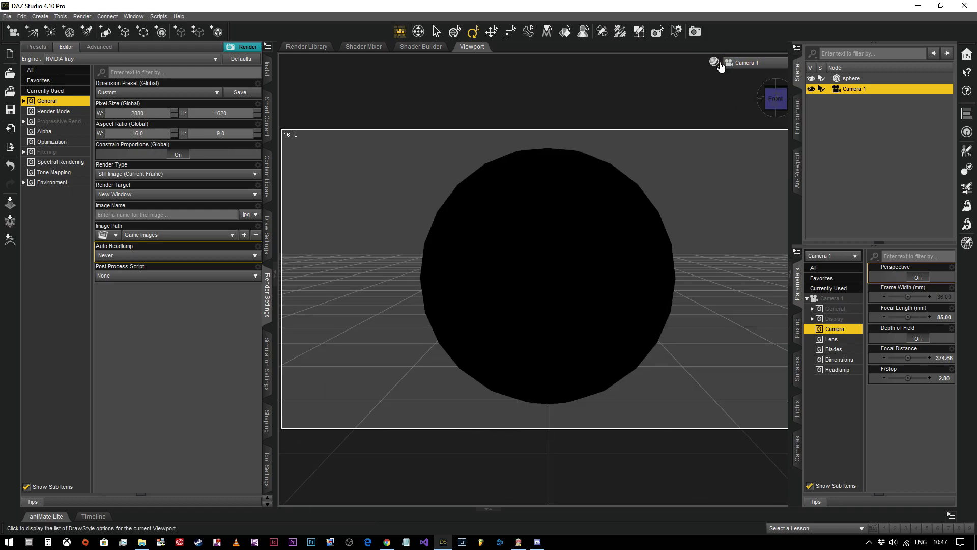
pyautogui.click(713, 63)
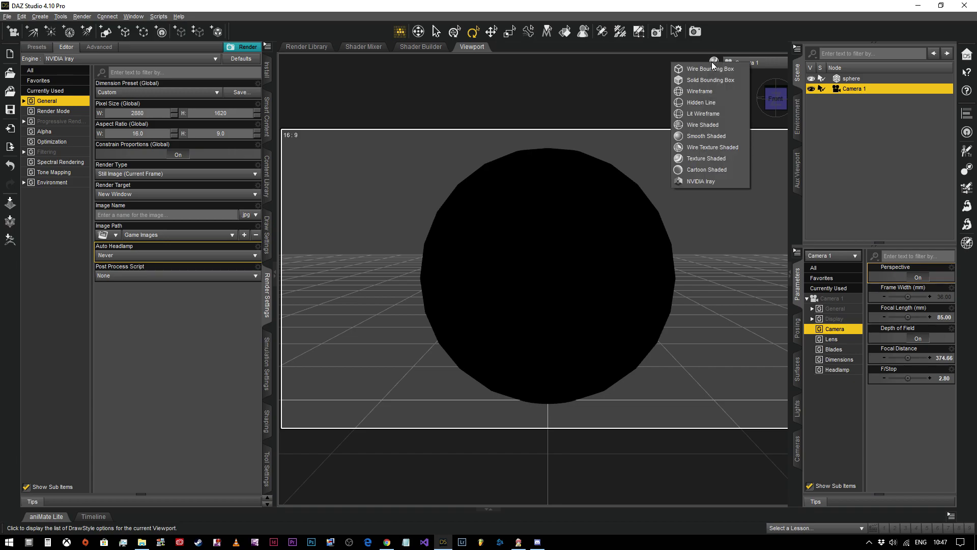
pyautogui.click(707, 181)
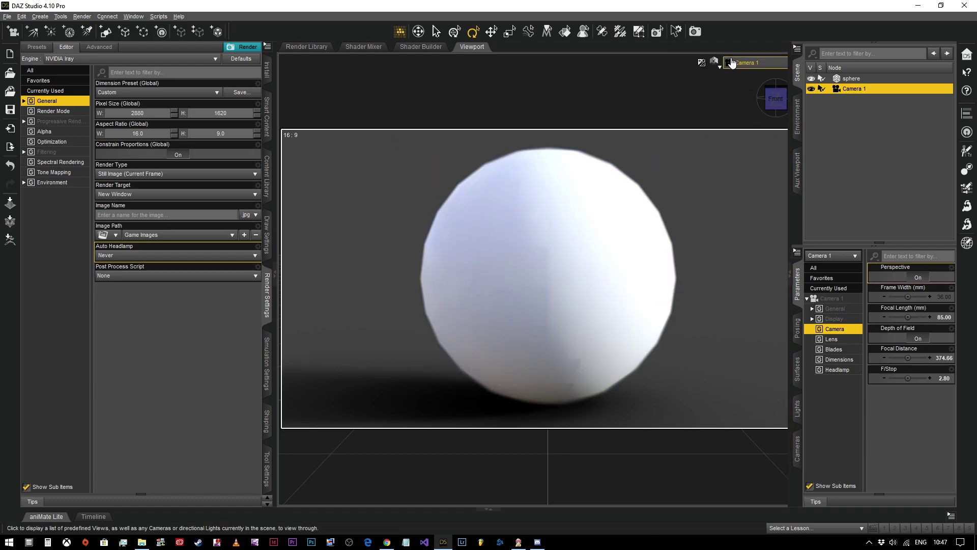
# Return the viewport to Texture Shaded display and the Perspective View
pyautogui.click(715, 62)
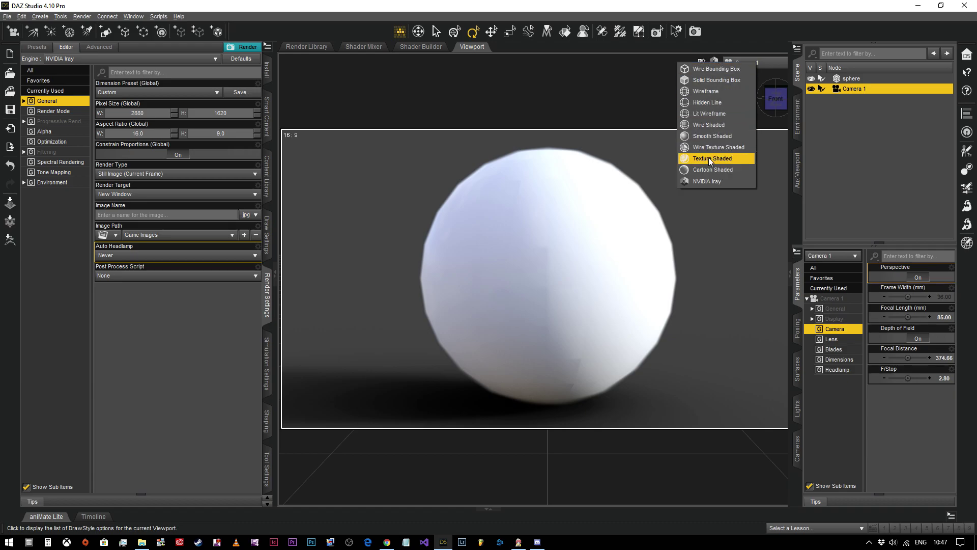
pyautogui.click(713, 157)
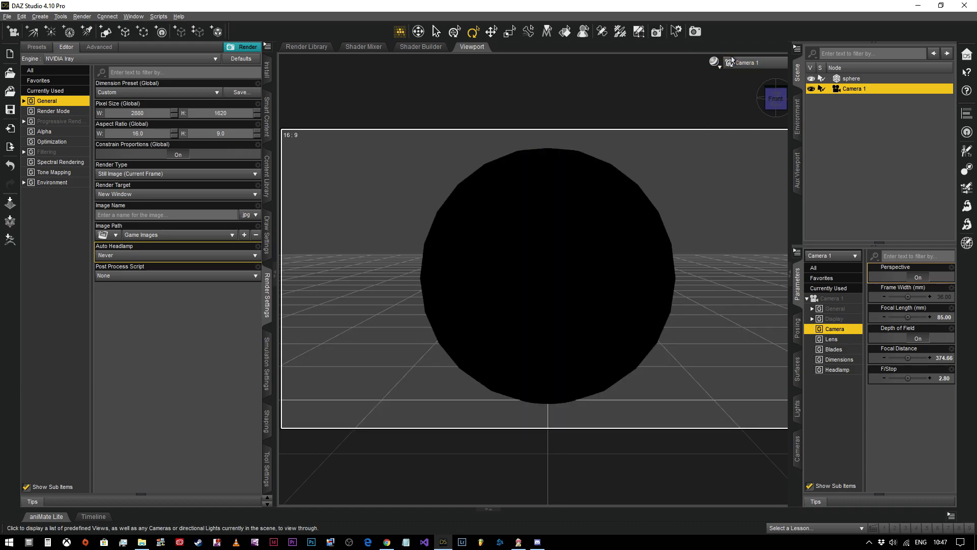
pyautogui.click(747, 62)
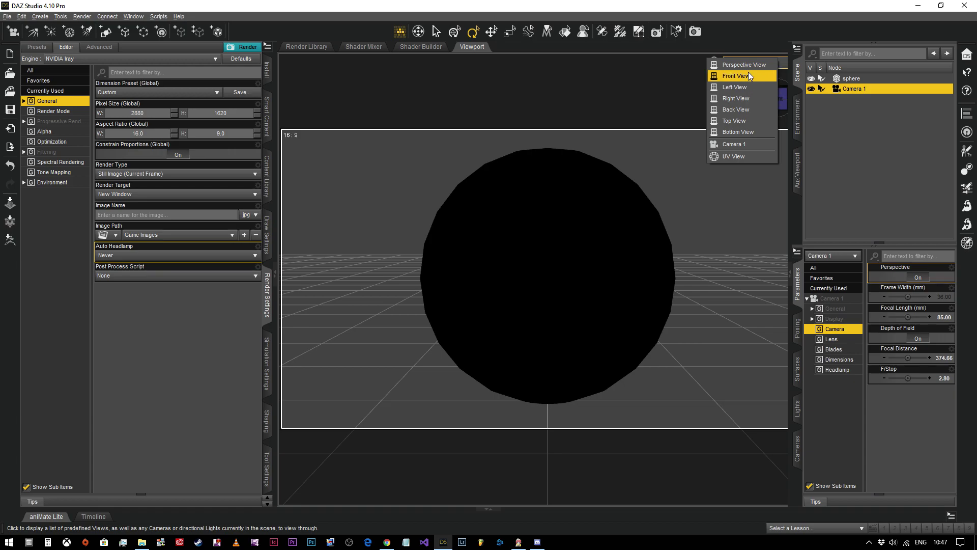
pyautogui.click(751, 63)
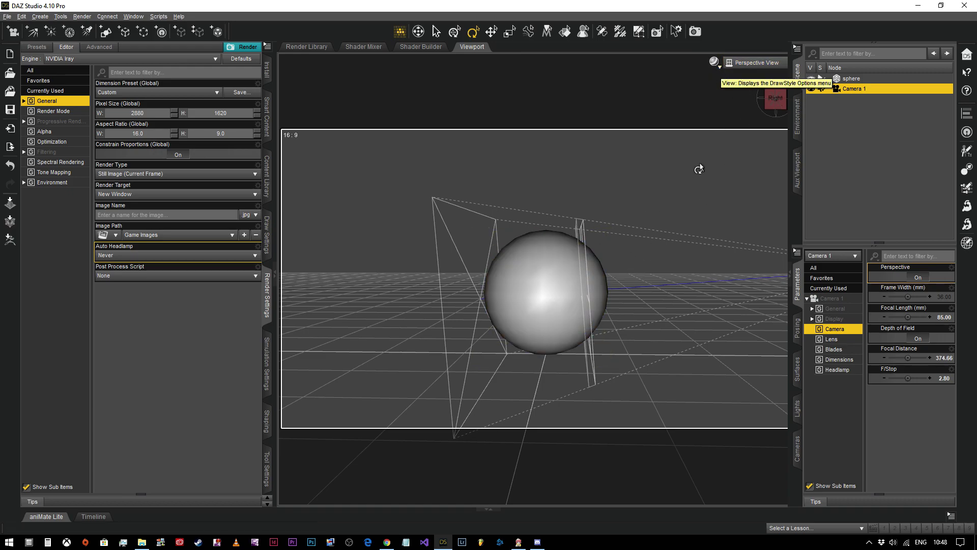
pyautogui.click(773, 99)
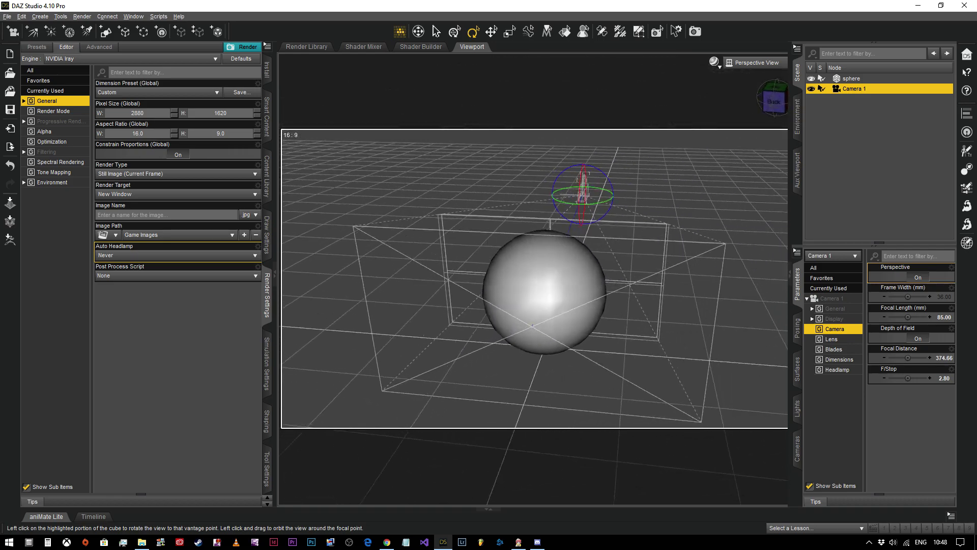
pyautogui.moveTo(773, 99); pyautogui.dragTo(686, 41)
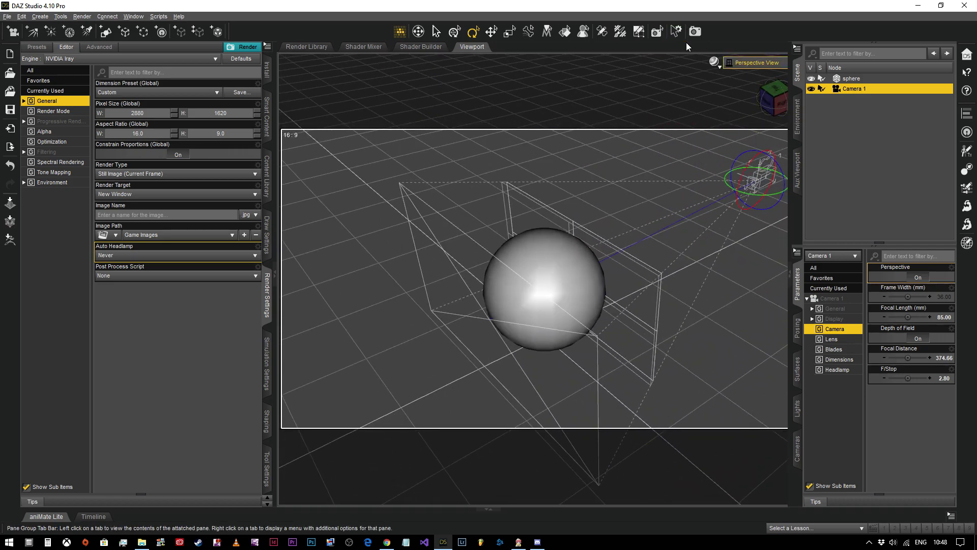
pyautogui.click(714, 62)
pyautogui.click(731, 179)
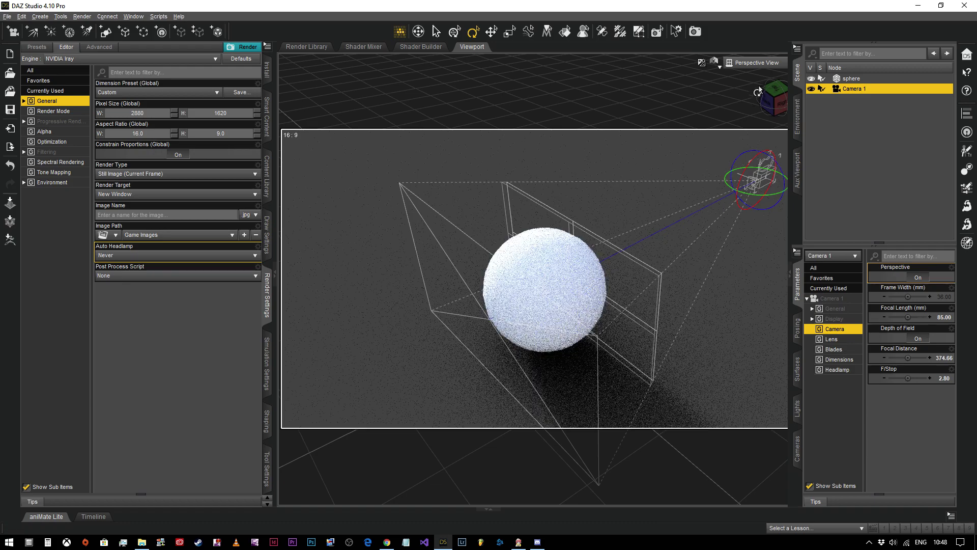
pyautogui.moveTo(758, 91); pyautogui.dragTo(773, 109)
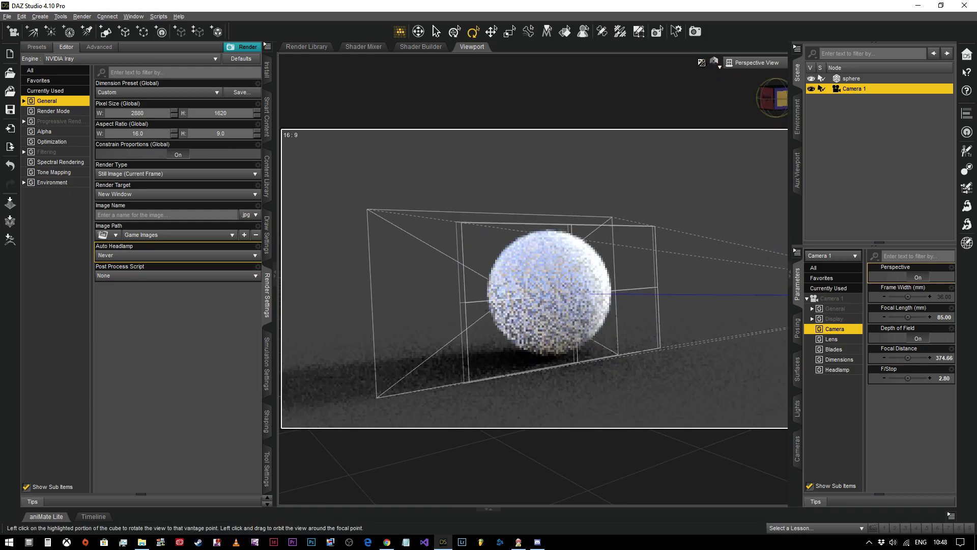
pyautogui.click(781, 100)
pyautogui.click(715, 62)
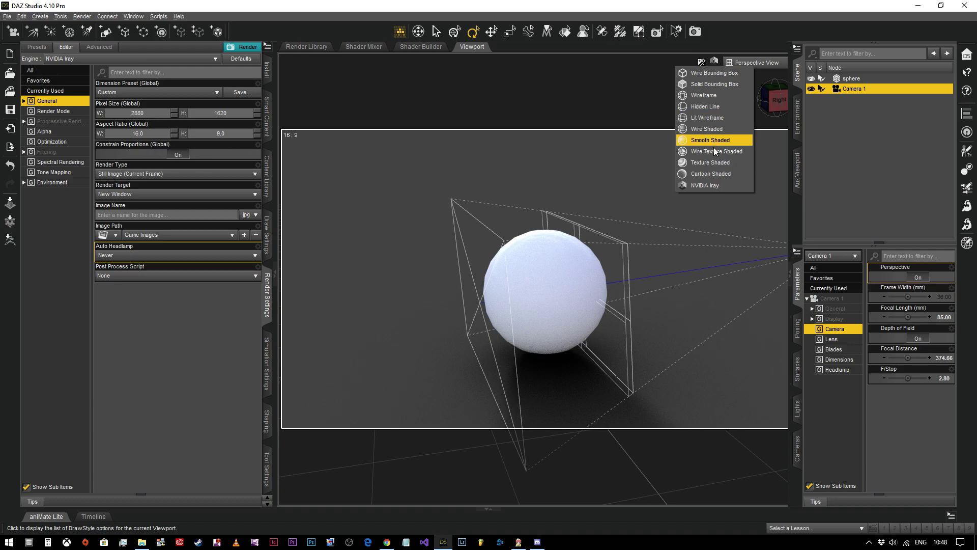
pyautogui.click(714, 164)
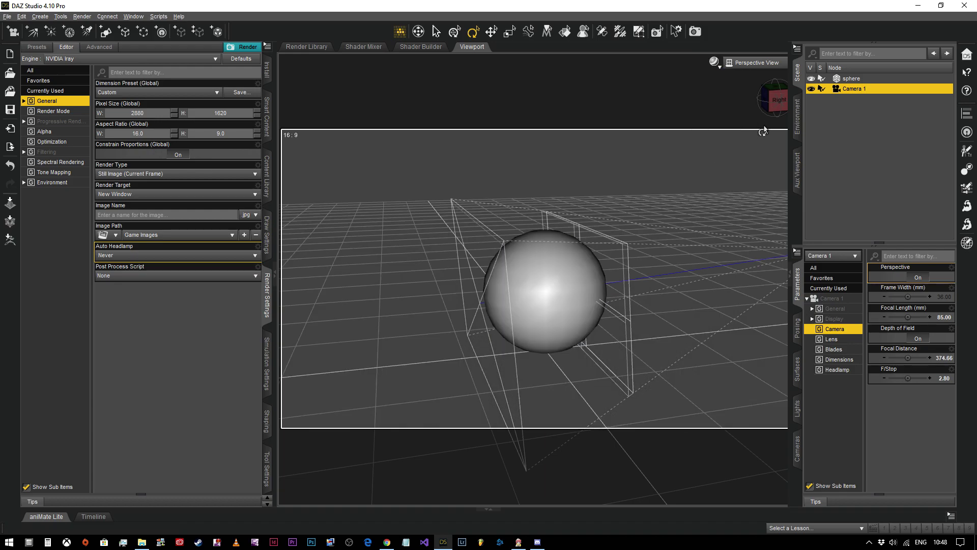
pyautogui.click(771, 102)
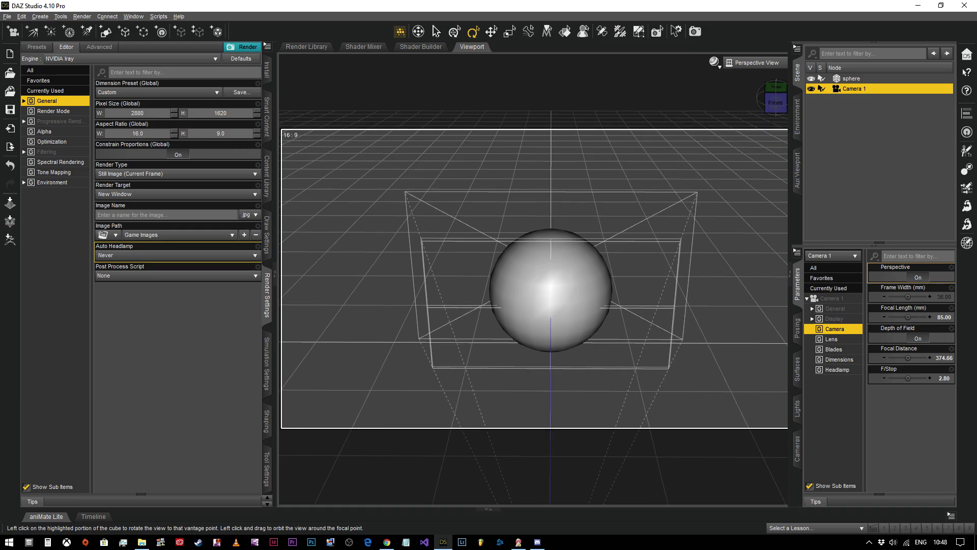
pyautogui.moveTo(771, 102); pyautogui.dragTo(734, 113)
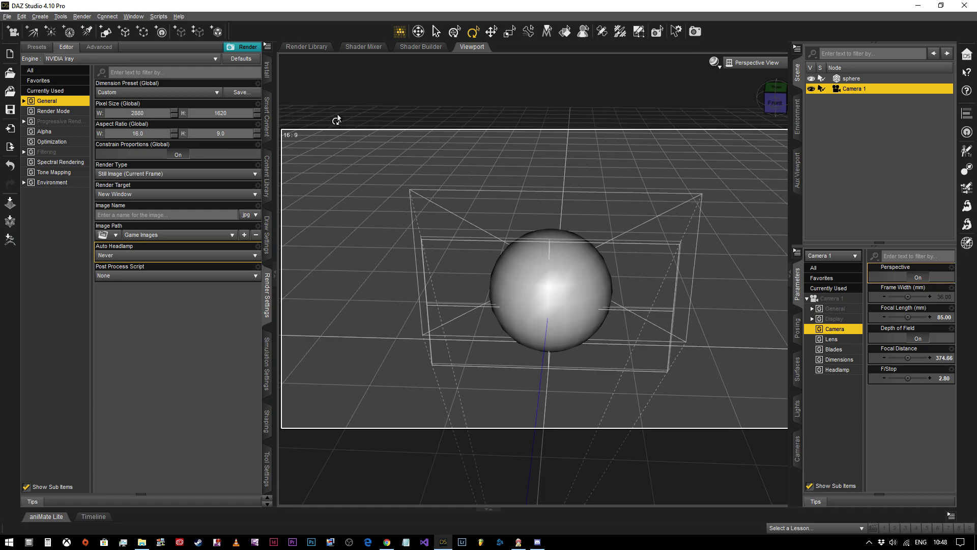
# Add a new sphere primitive to the scene and select sphere (2)
pyautogui.click(107, 33)
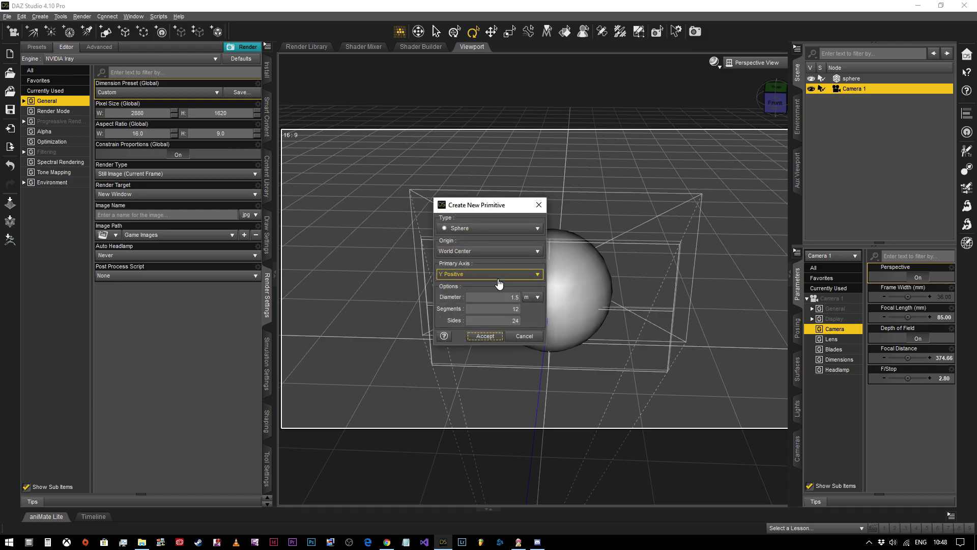
pyautogui.click(493, 337)
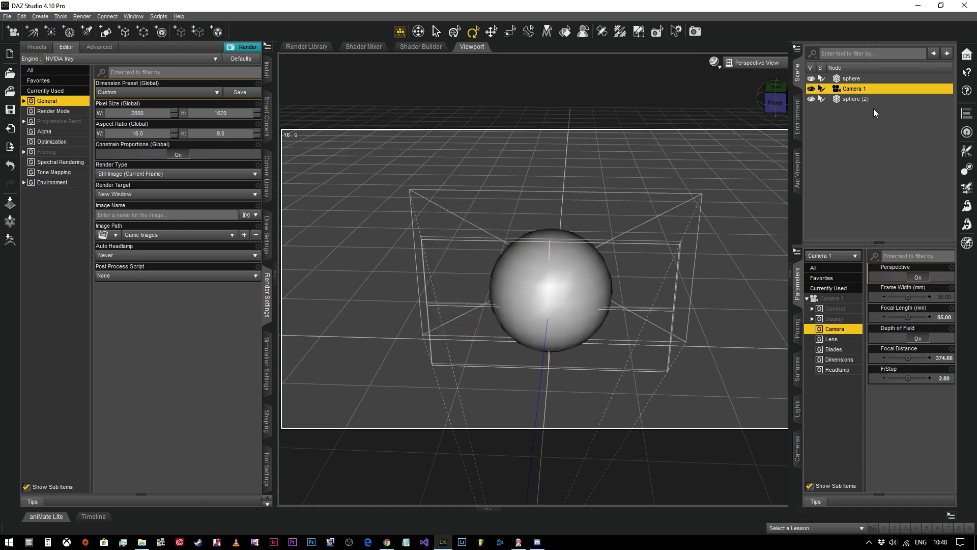
pyautogui.click(853, 100)
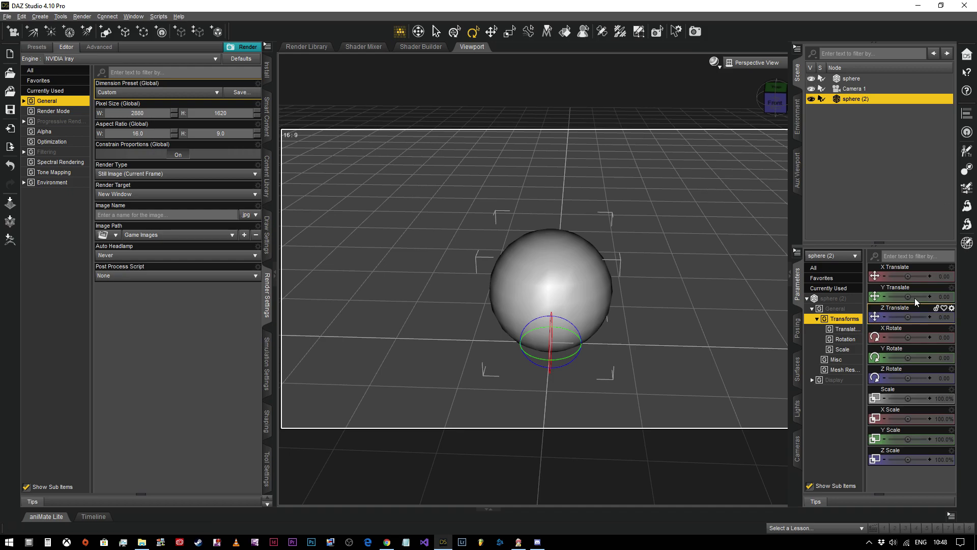
# Move sphere (2) right and back to X 198.86, Z -473.85
pyautogui.moveTo(907, 279); pyautogui.dragTo(936, 279)
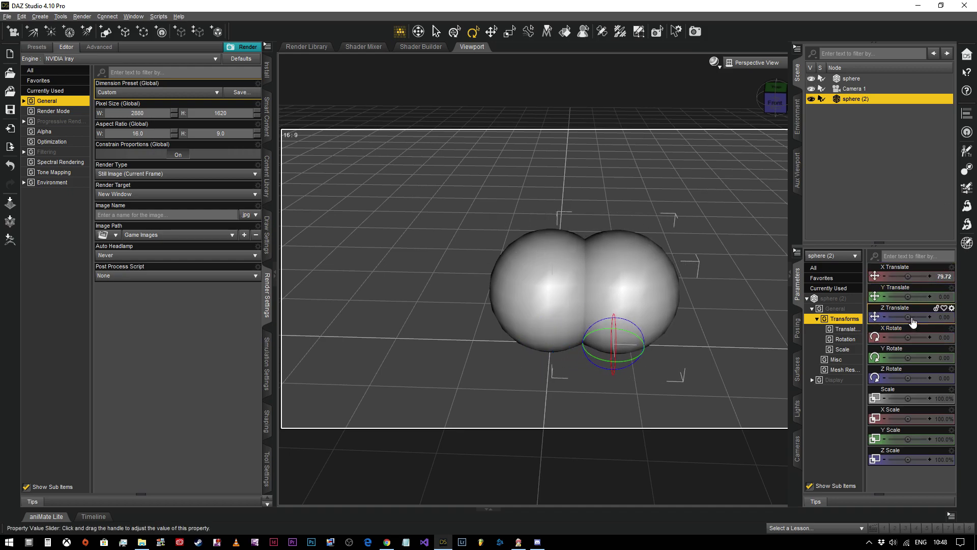
pyautogui.moveTo(909, 317); pyautogui.dragTo(893, 317)
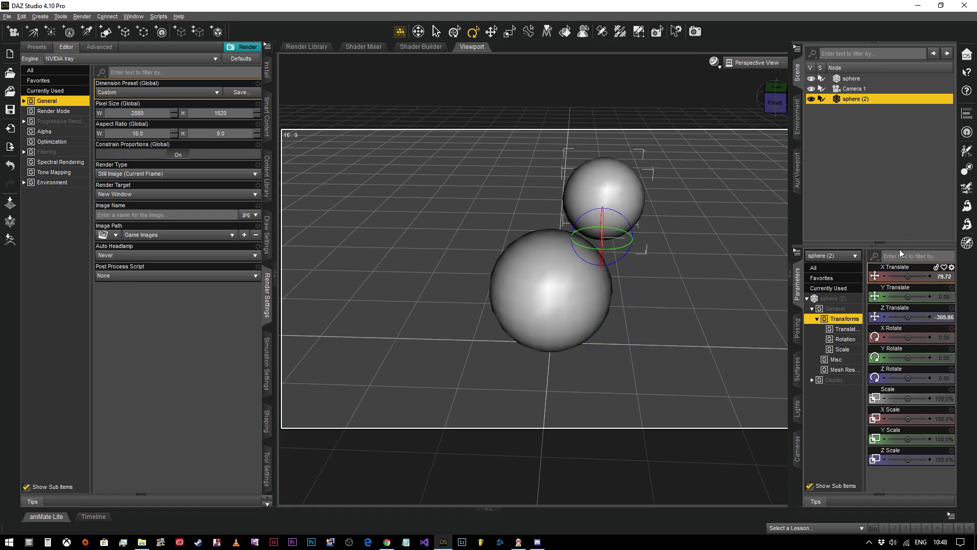
pyautogui.moveTo(908, 280); pyautogui.dragTo(919, 276)
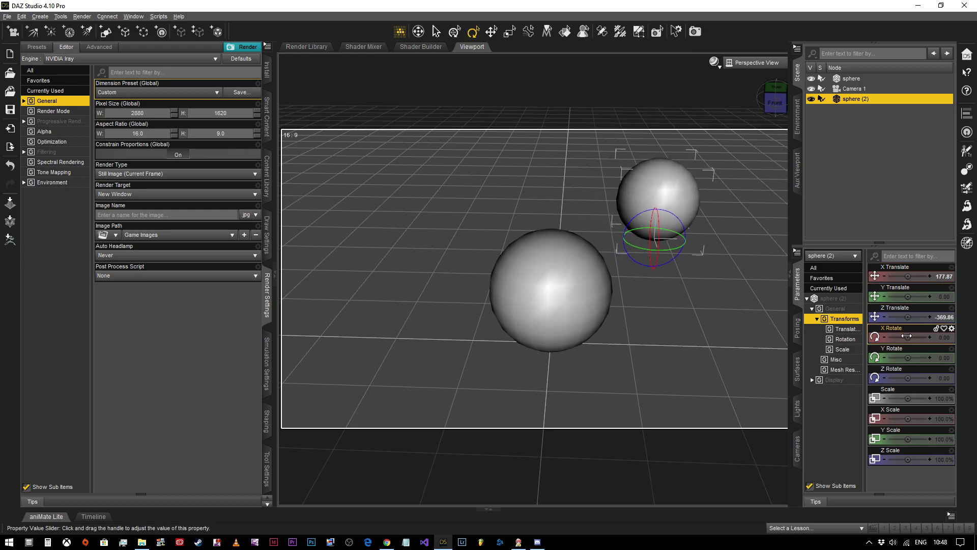
pyautogui.moveTo(908, 317); pyautogui.dragTo(899, 317)
pyautogui.moveTo(908, 276); pyautogui.dragTo(911, 277)
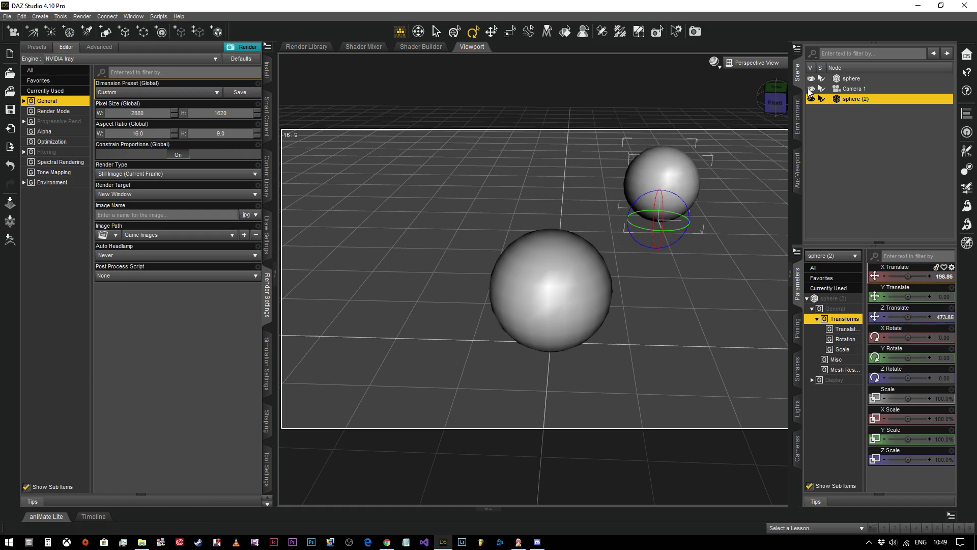
# View through Camera 1 with NVIDIA Iray drawing, showing sphere (2) blurred behind the first sphere
pyautogui.click(756, 62)
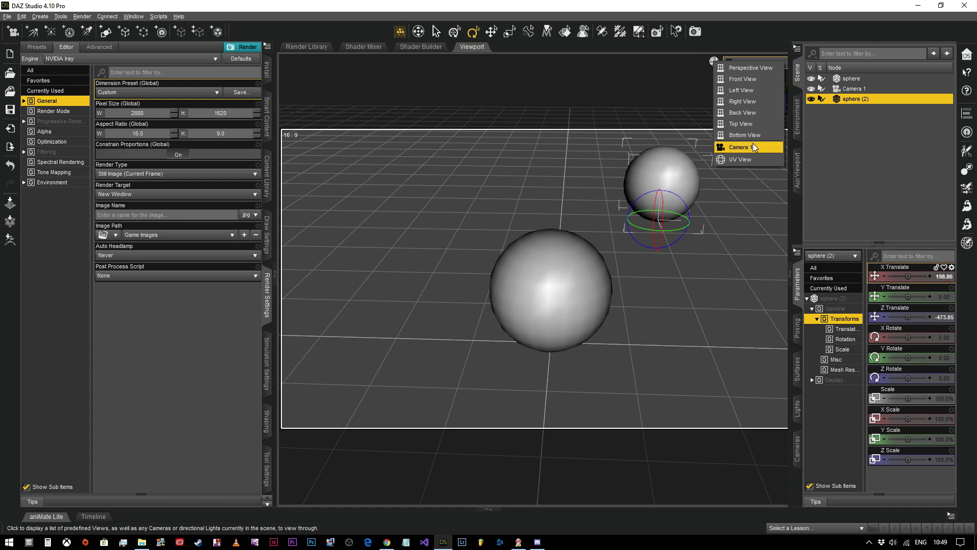
pyautogui.click(752, 127)
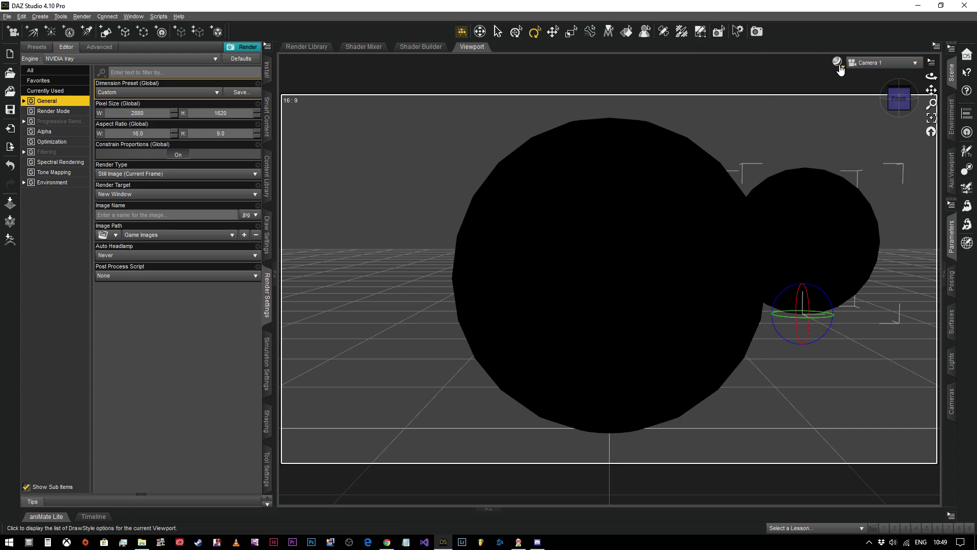
pyautogui.click(837, 62)
pyautogui.click(835, 182)
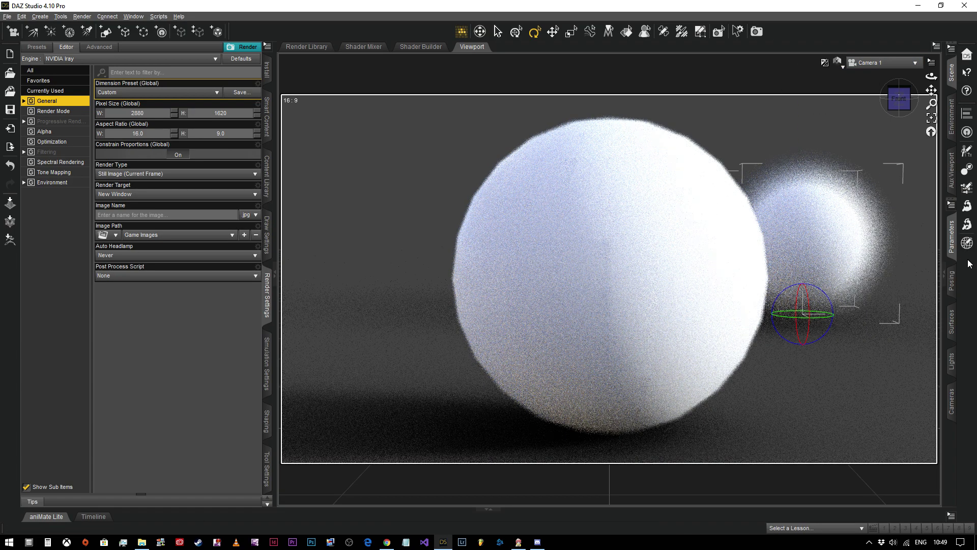